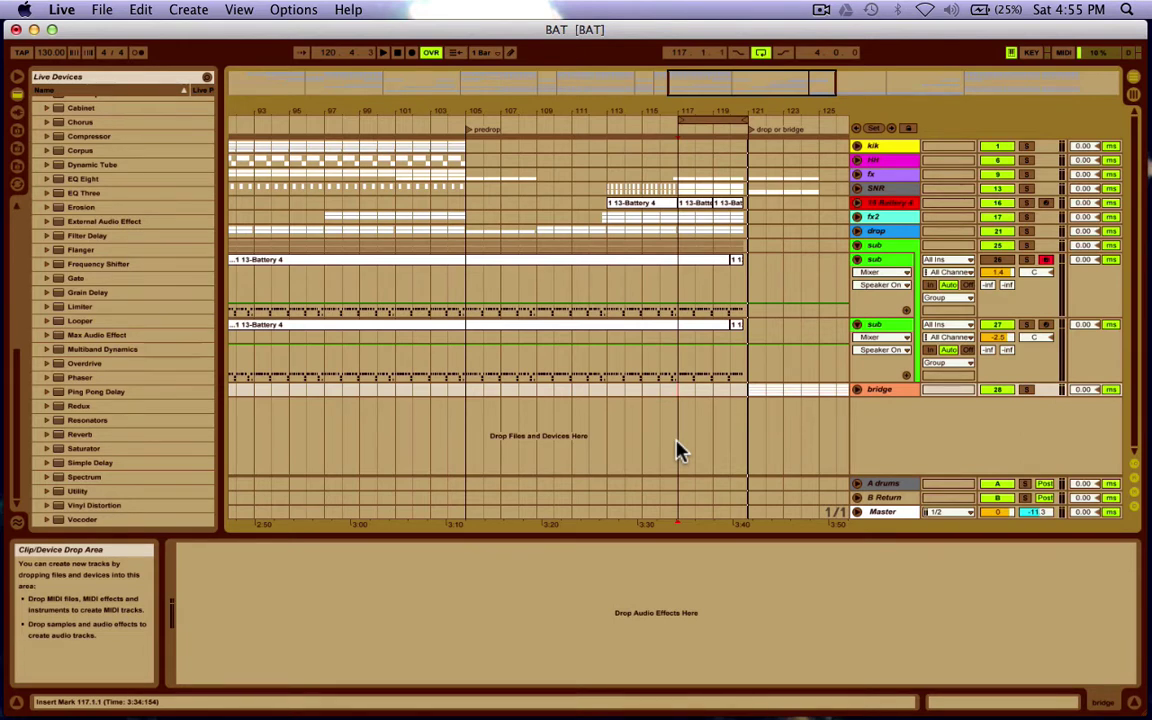
Open the Sylenth1 synth on the lower sub track and show its Part A settings
double_click(887, 327)
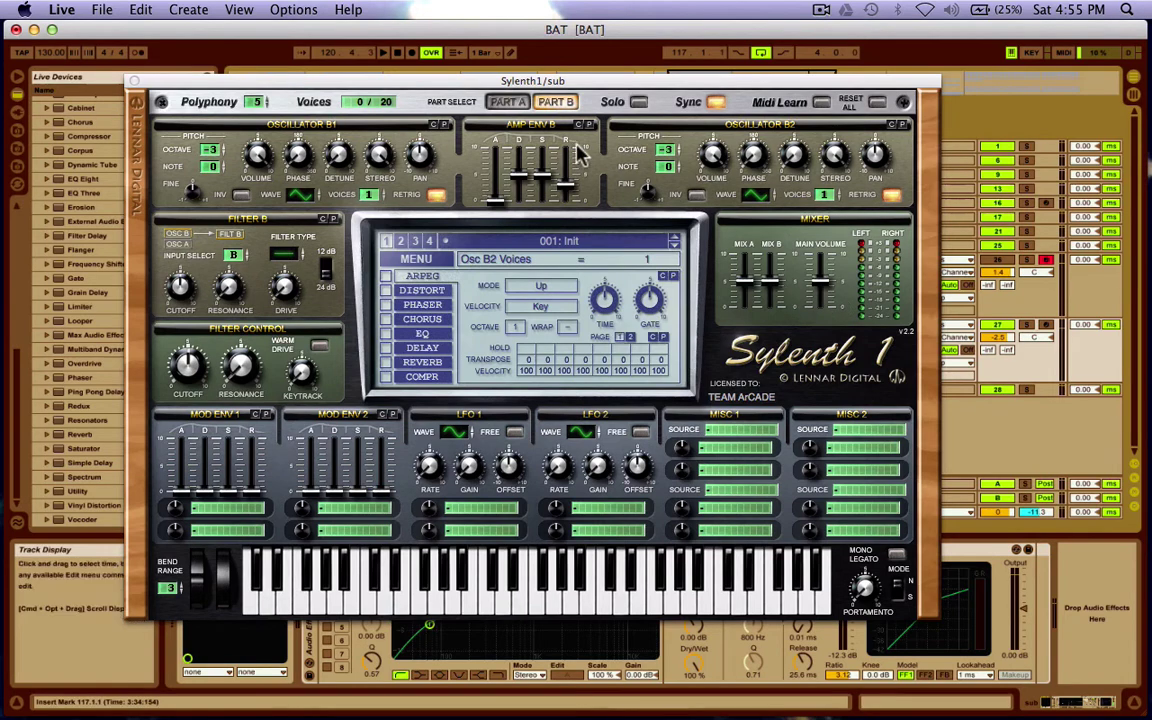
click(509, 102)
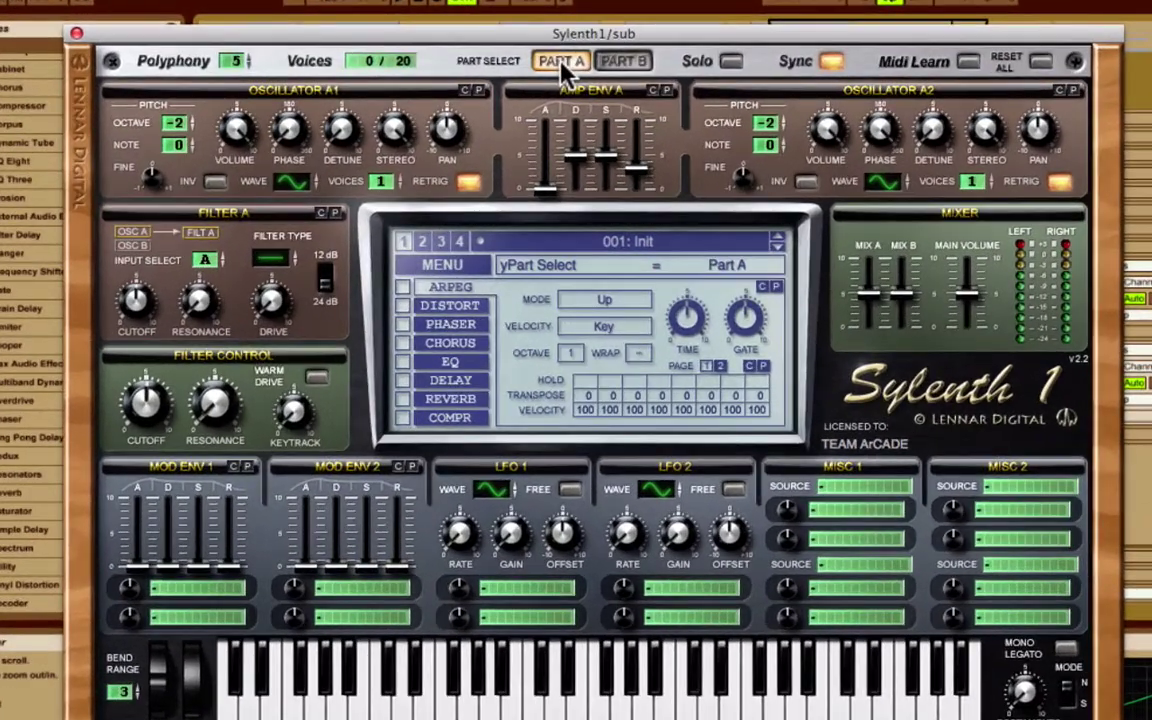
click(462, 270)
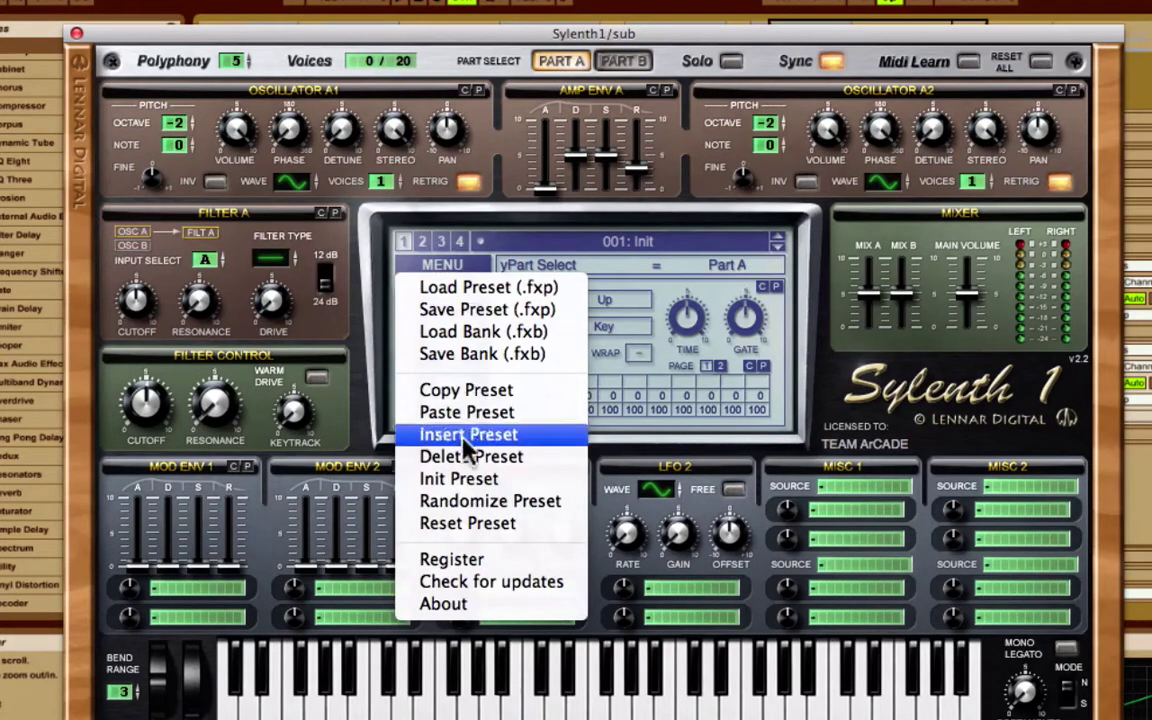
click(497, 232)
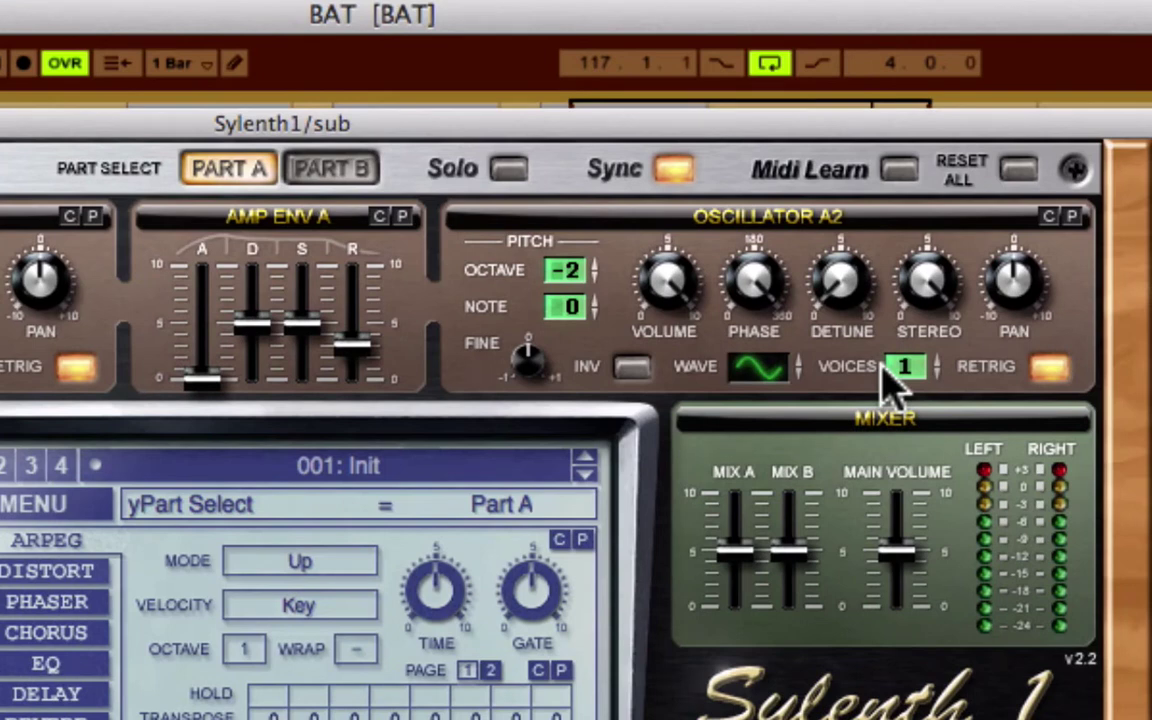
Turn on Solo in Sylenth1, reset Oscillator A2's phase to 180 degrees and raise it to 360 degrees
click(760, 280)
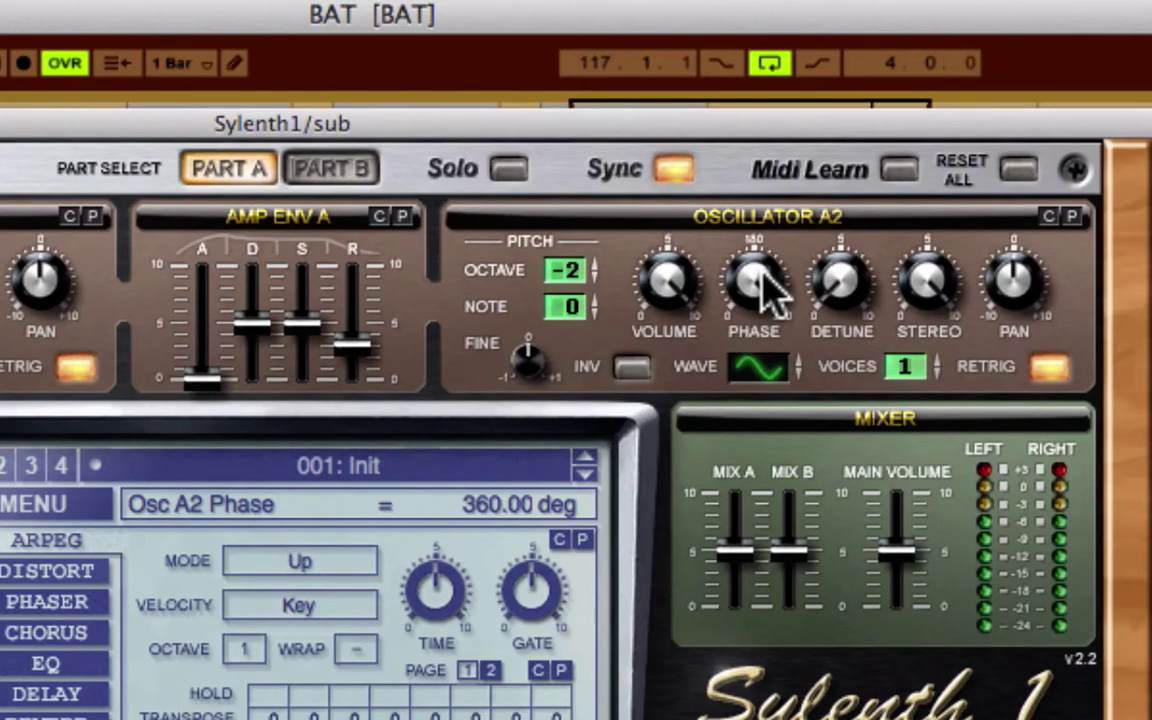
click(509, 166)
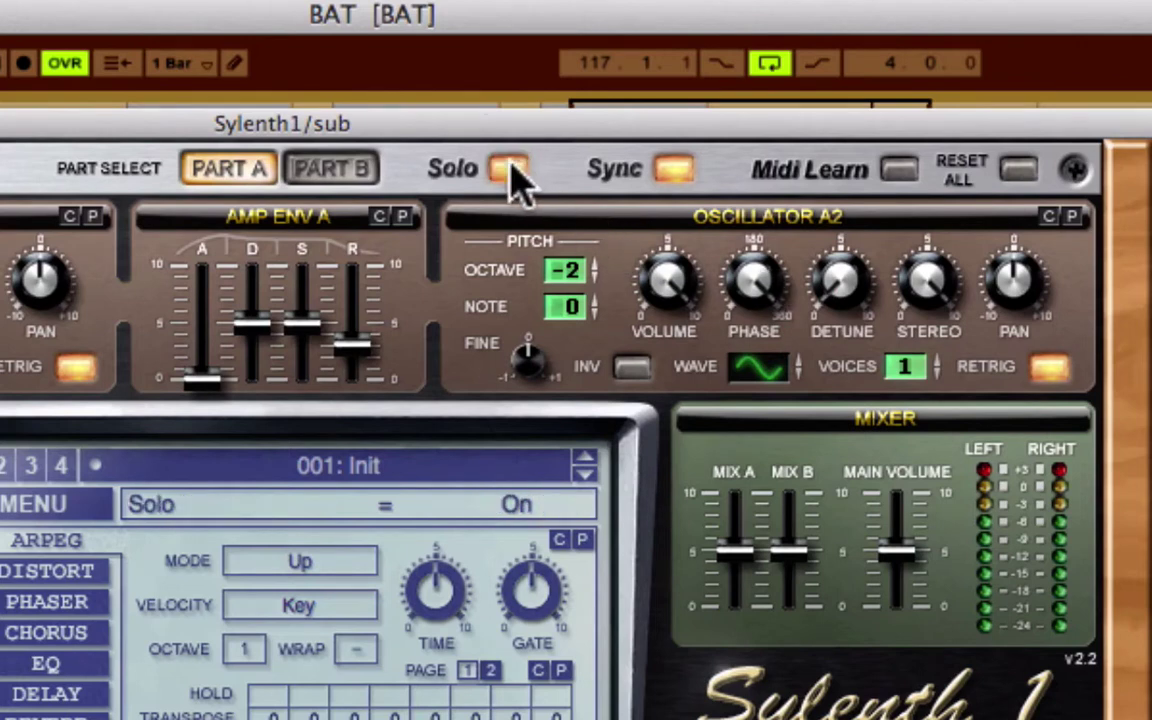
click(755, 290)
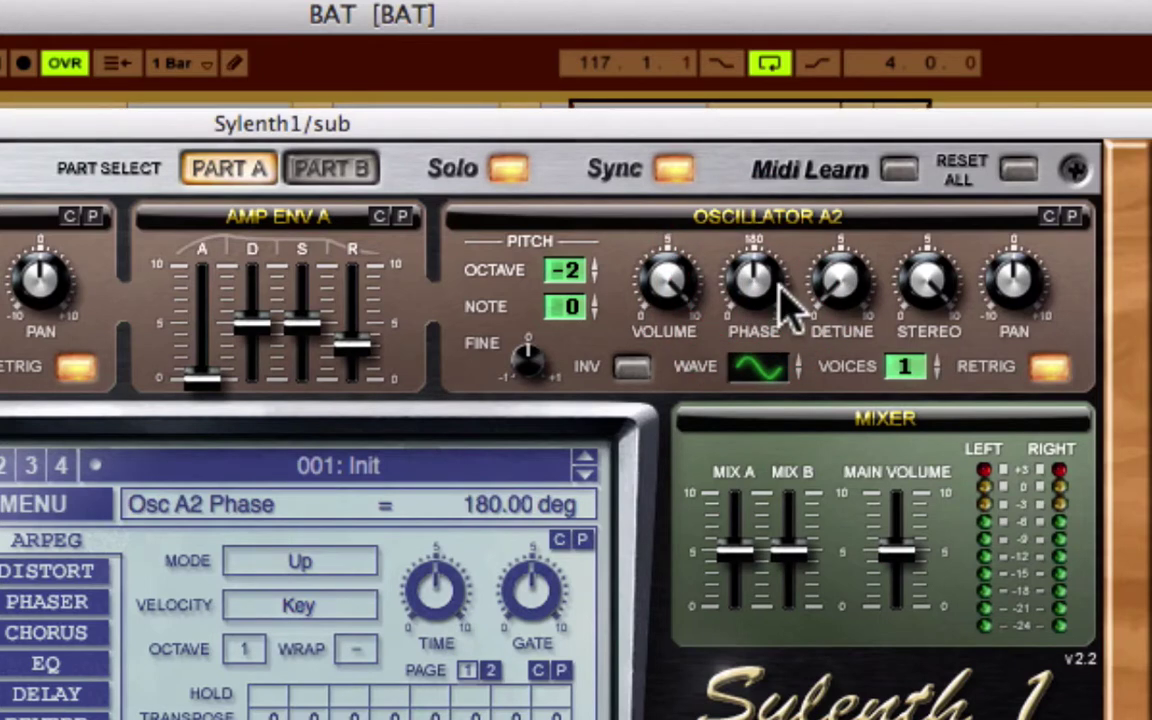
drag(783, 300, 778, 5)
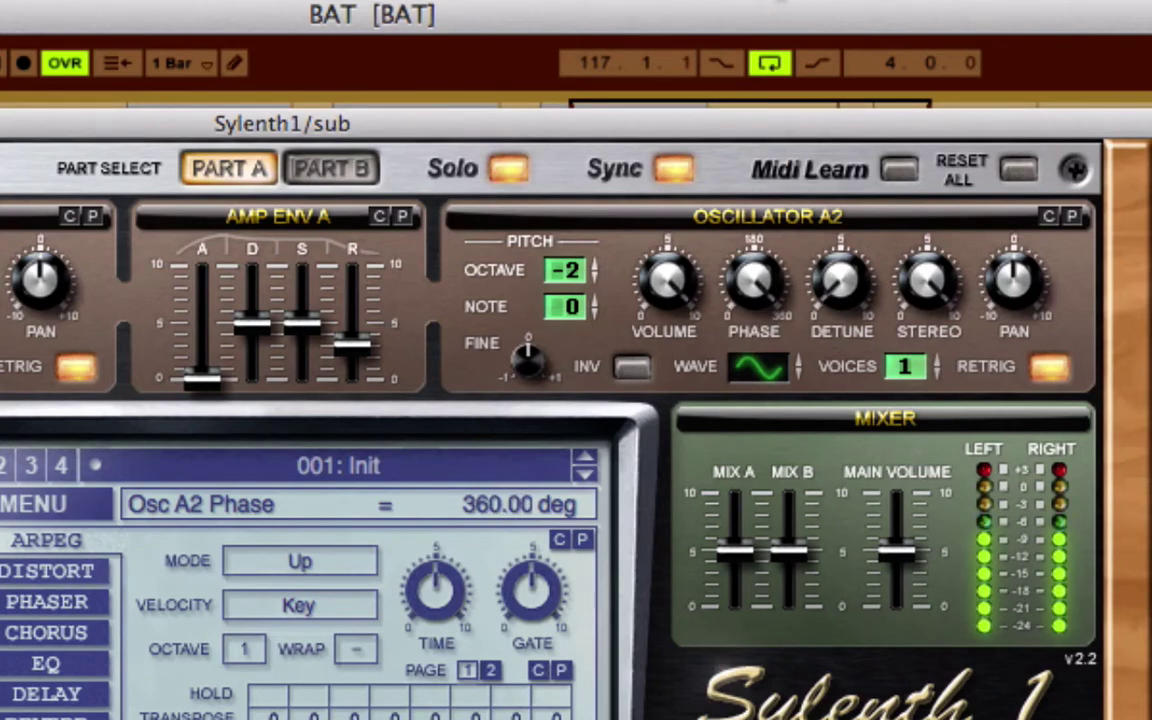
Try Oscillator A2's phase at 0 and 180 degrees, and return it to 360 degrees
drag(753, 283, 760, 380)
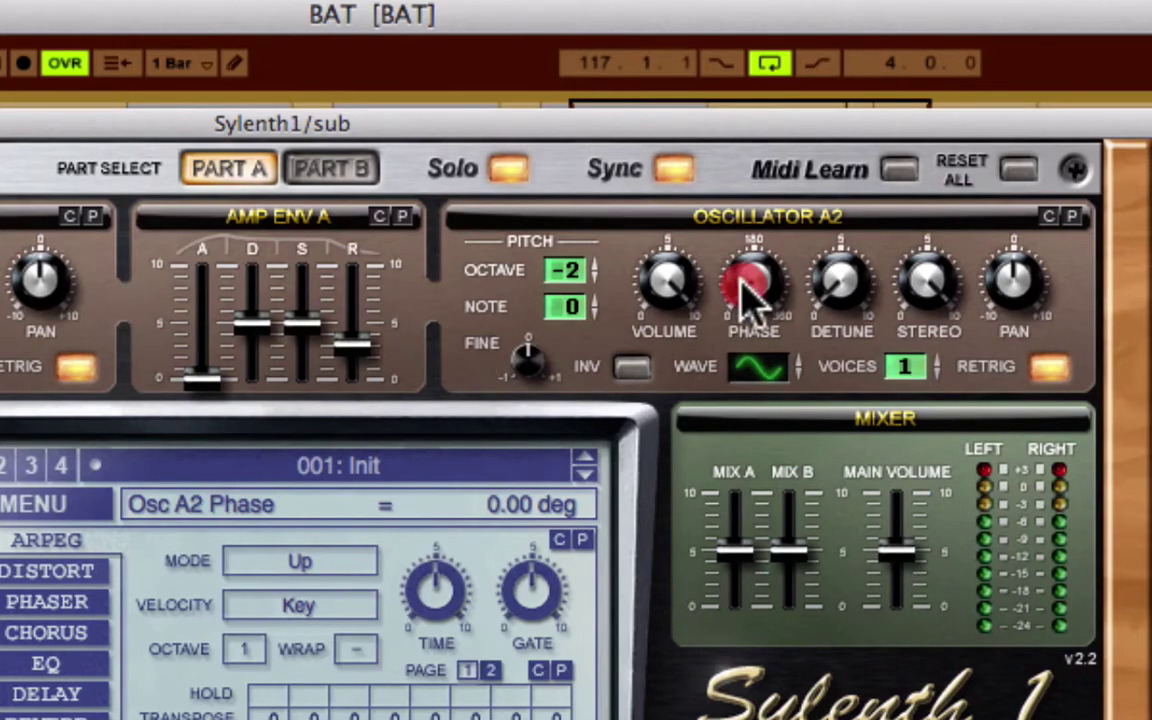
drag(748, 290, 755, 150)
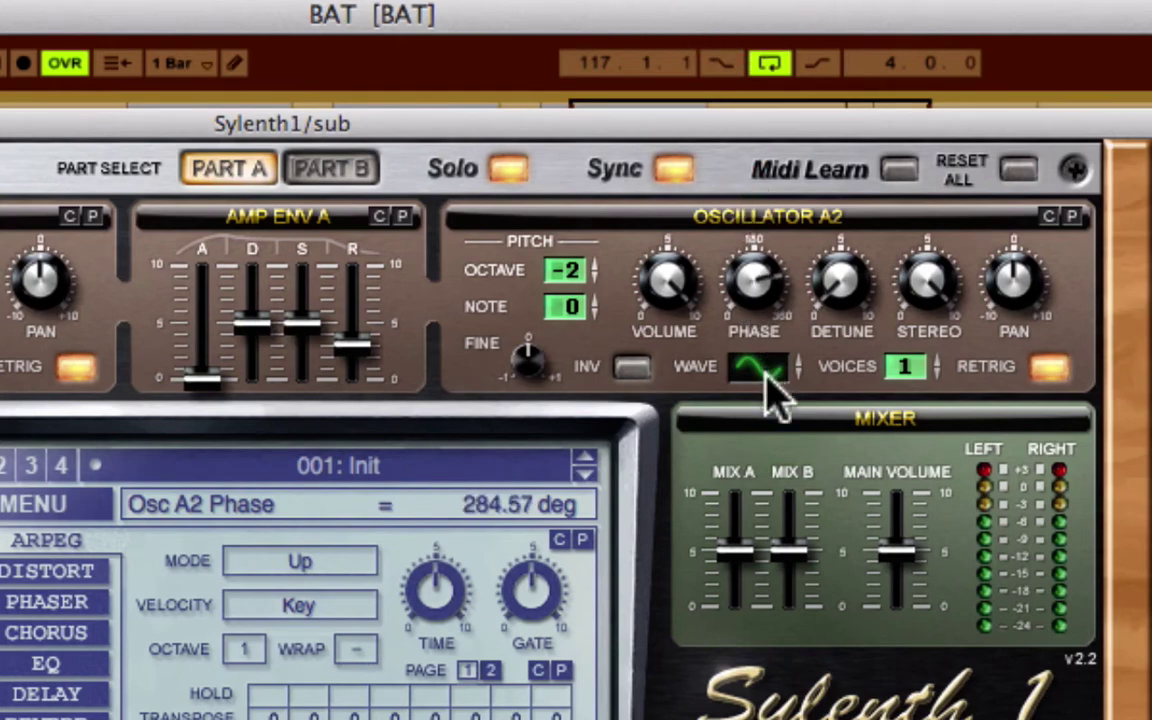
drag(760, 290, 764, 72)
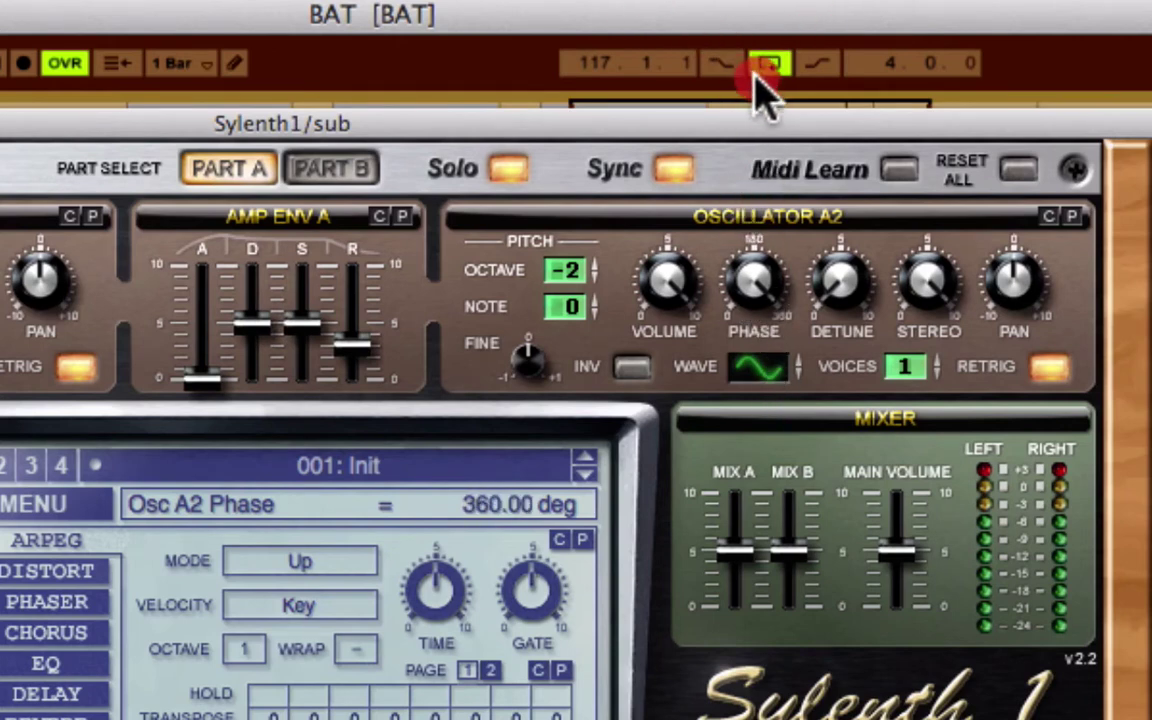
double_click(768, 274)
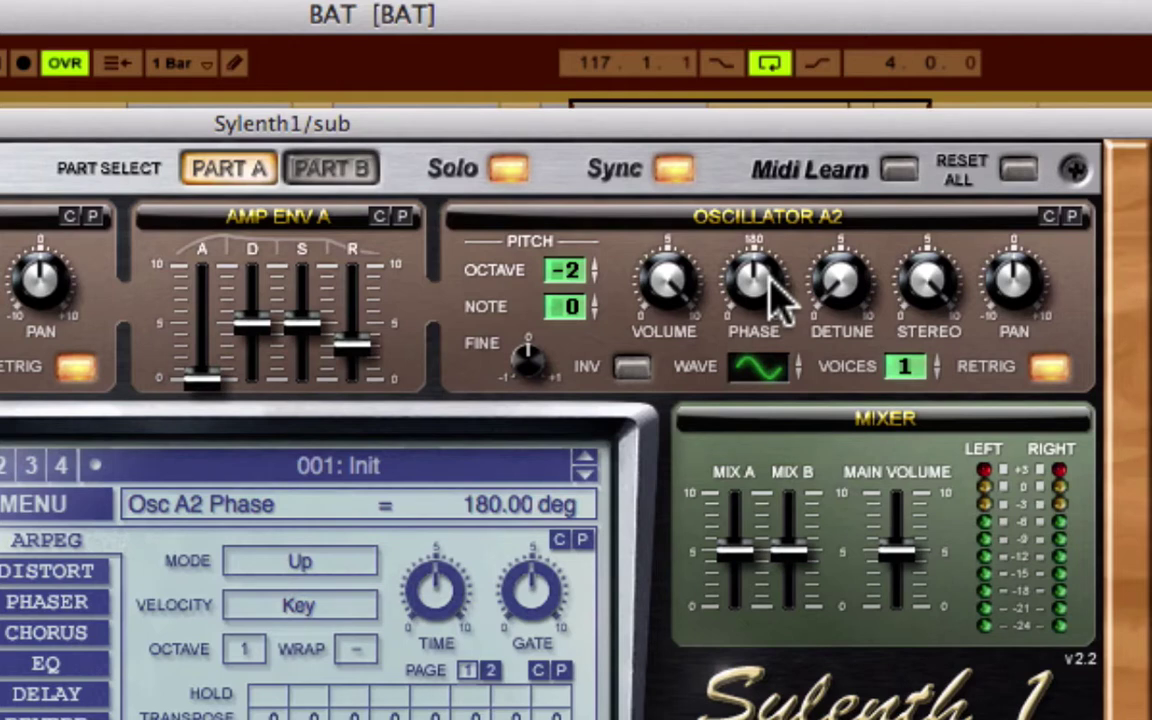
drag(770, 278, 770, 220)
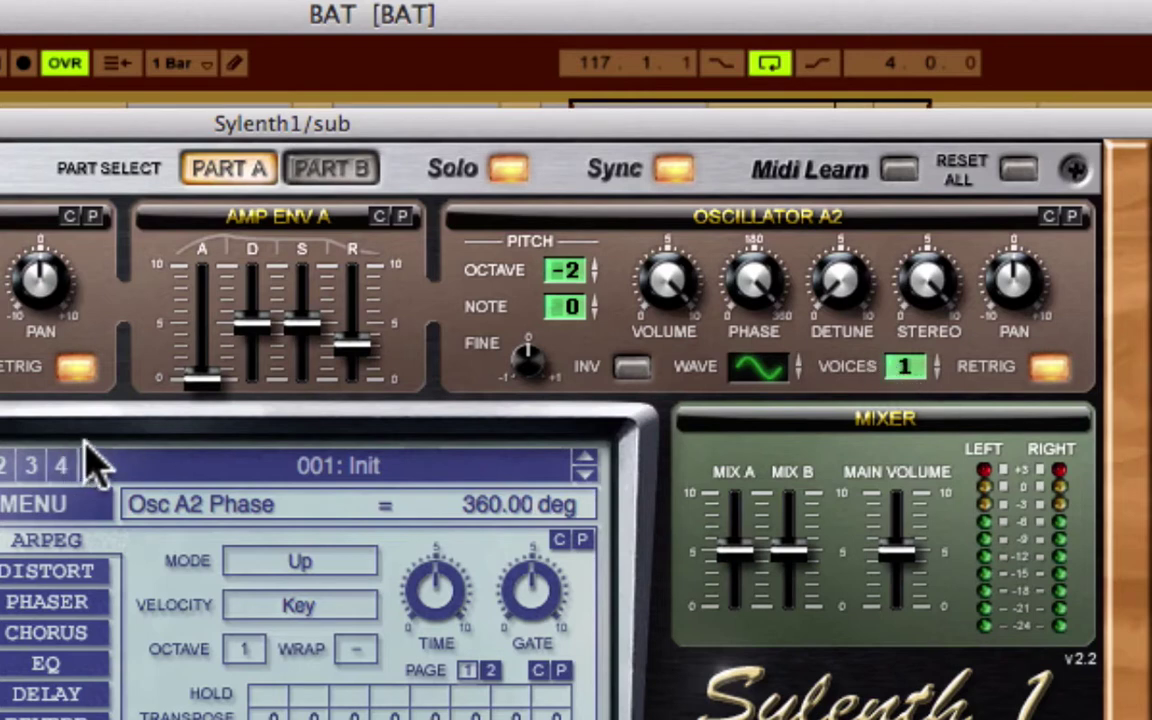
Check the attack, decay, sustain and release values of the Part A amp envelope
click(205, 378)
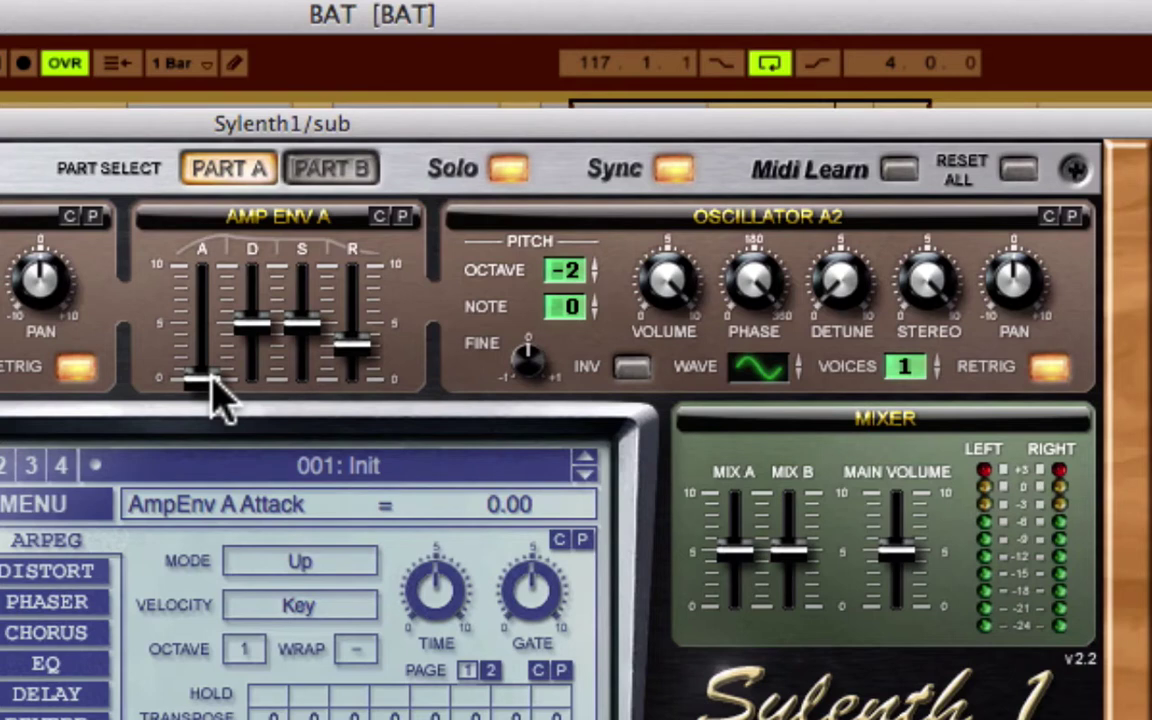
click(253, 330)
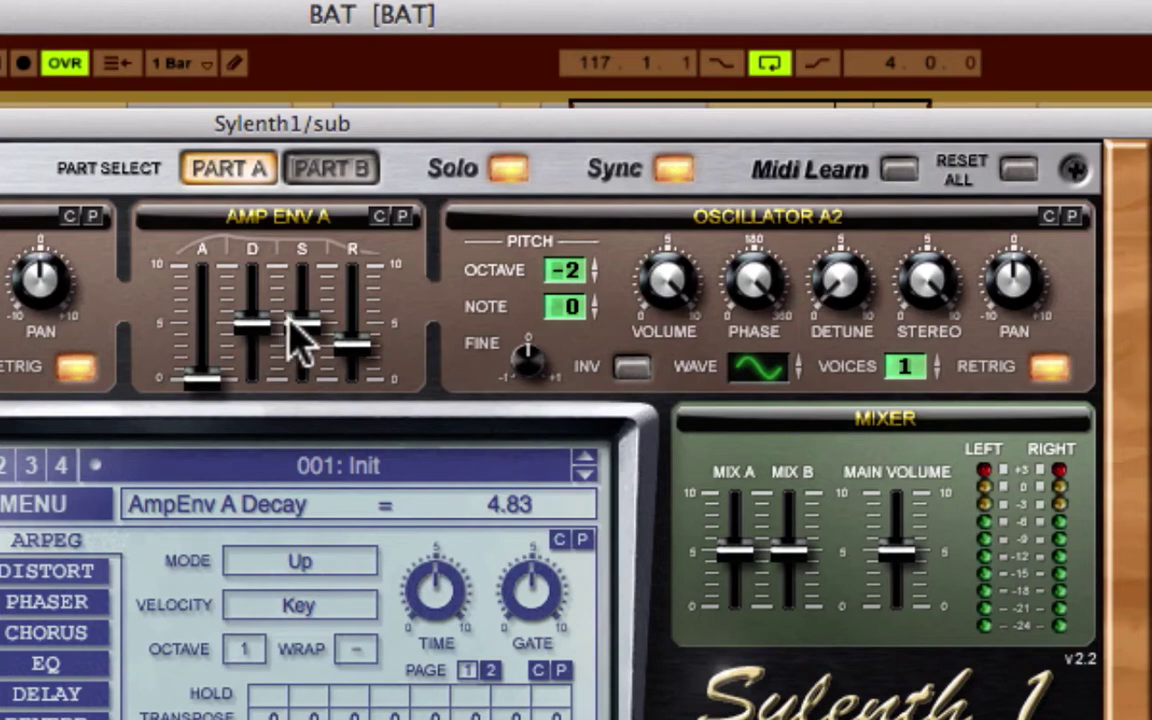
click(292, 325)
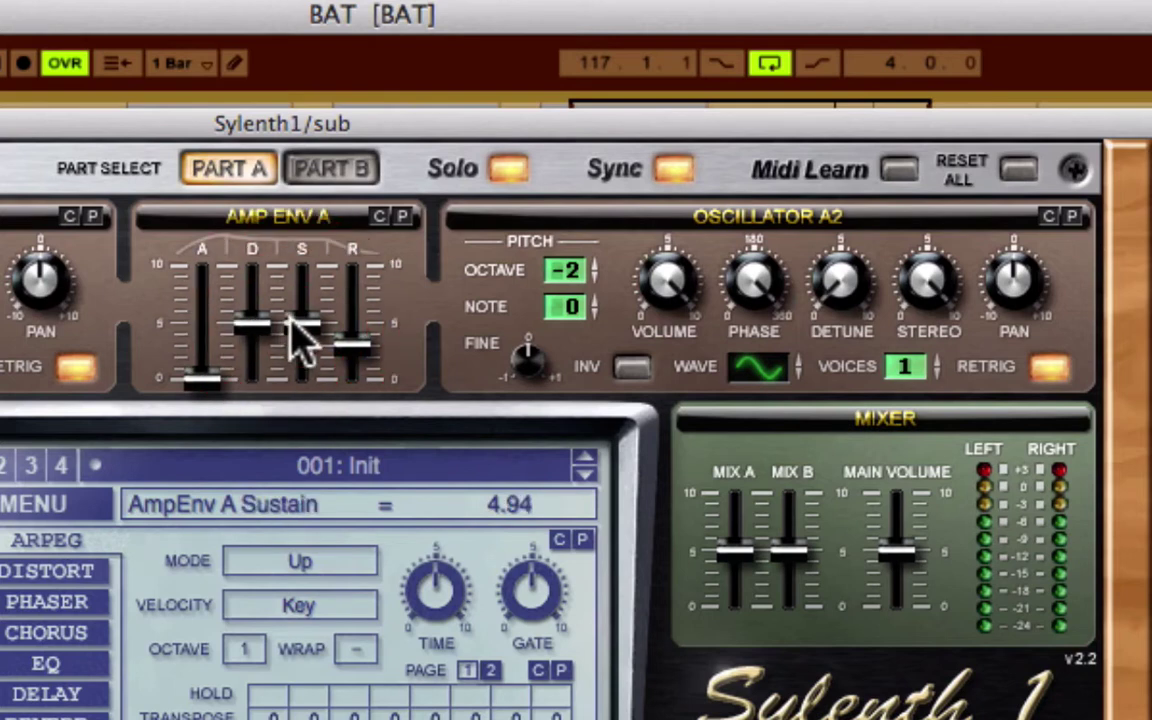
click(346, 342)
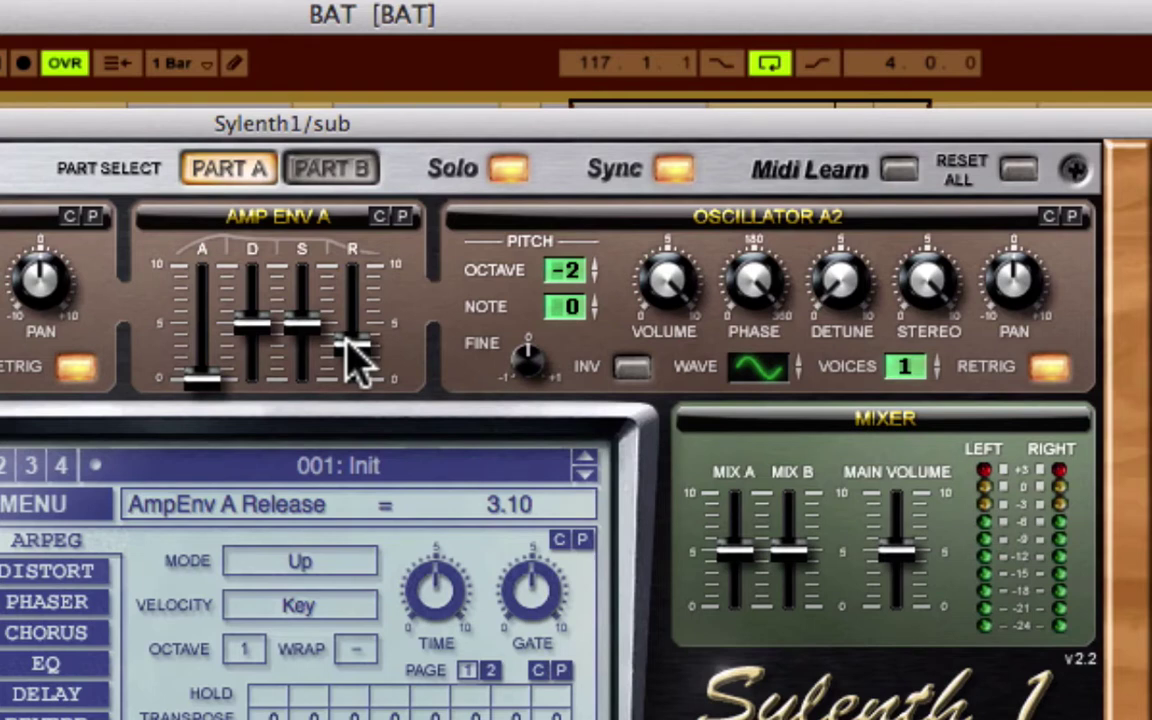
Switch to Part B with Solo on and play a short stretch of the loop to hear the sub
click(330, 172)
click(510, 172)
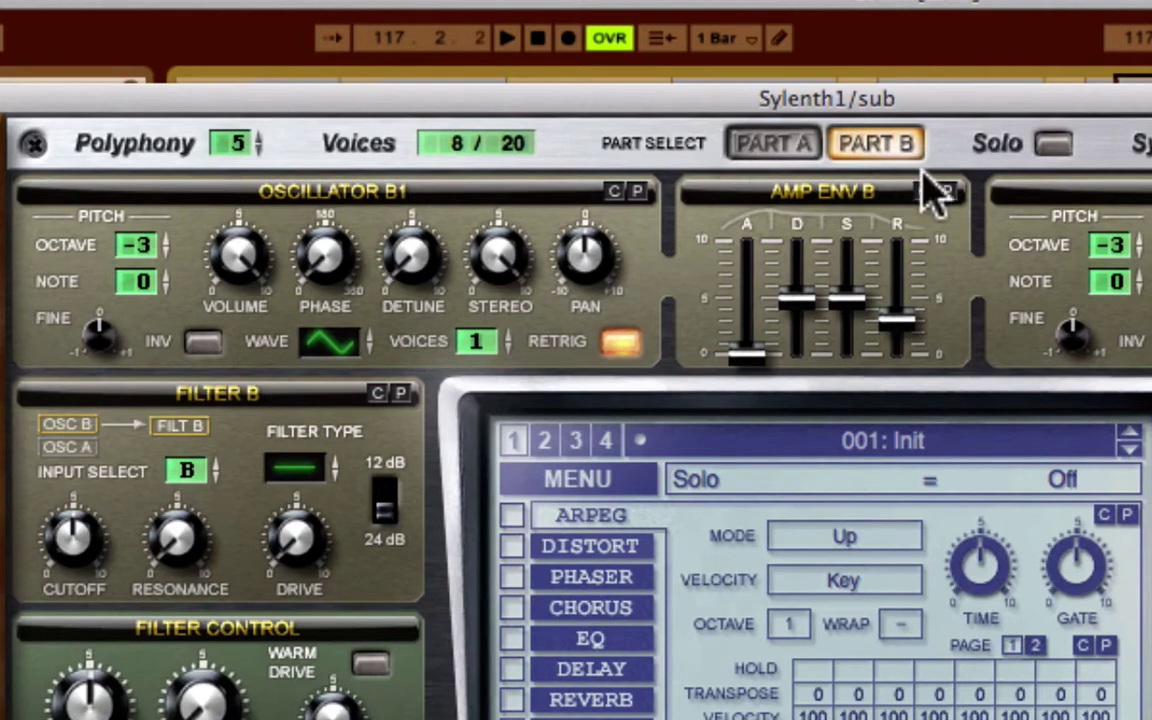
click(1054, 143)
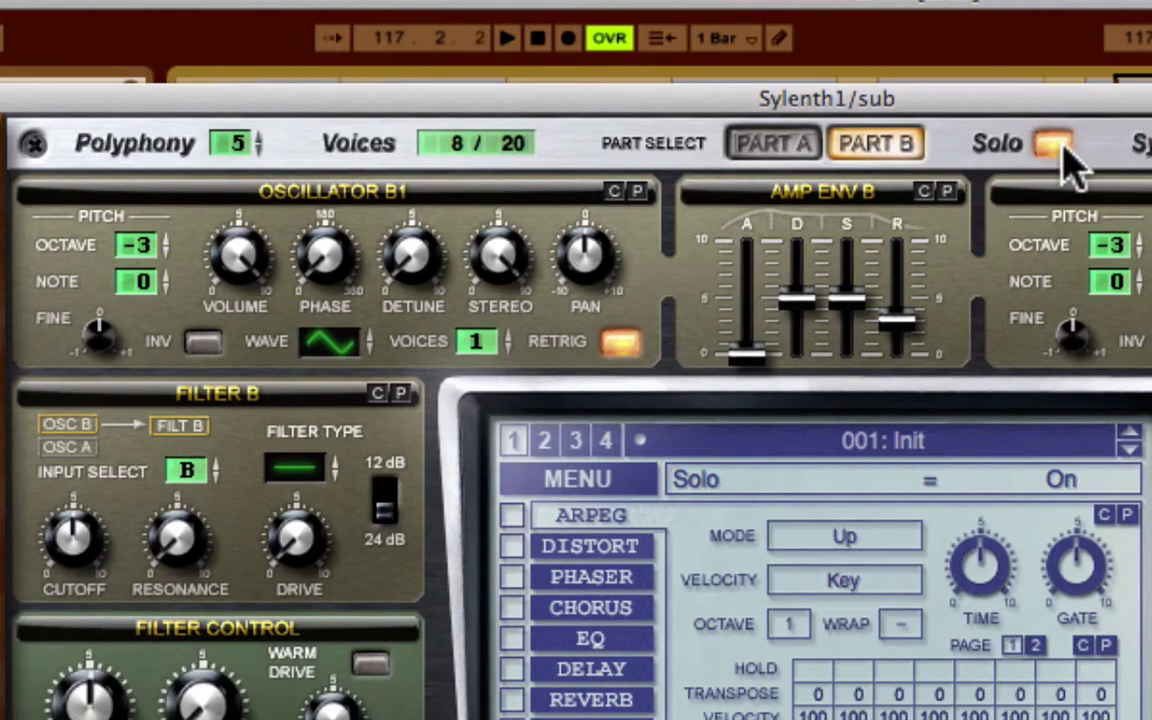
key(space)
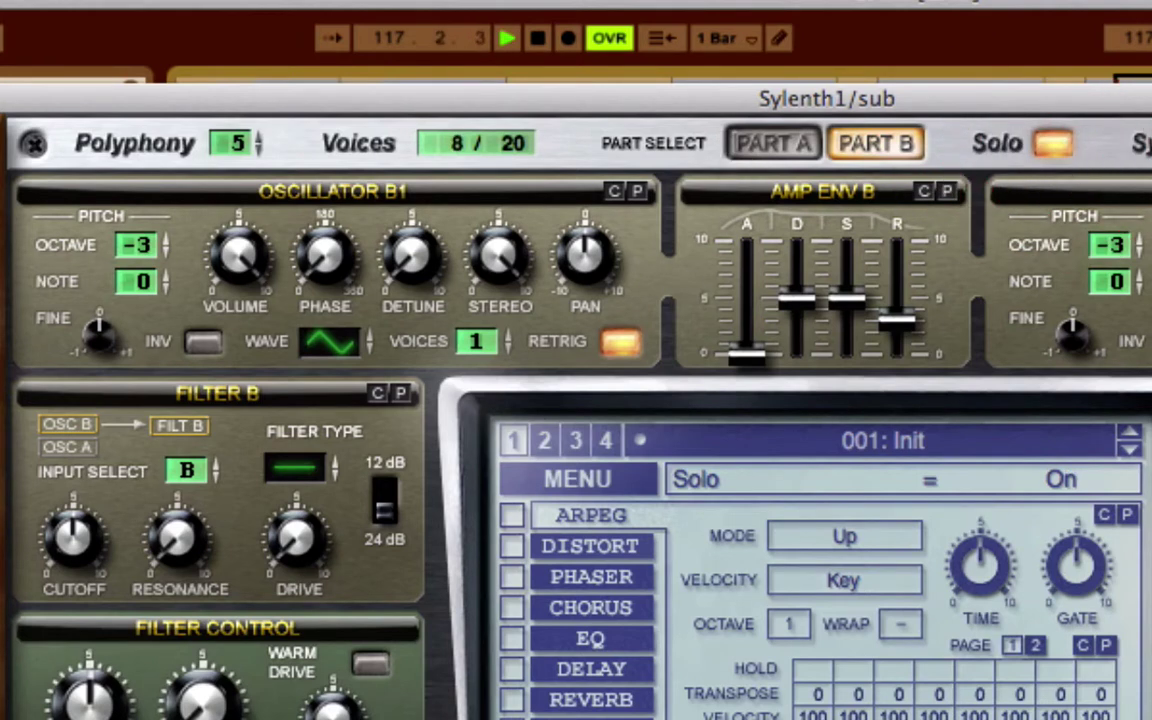
key(space)
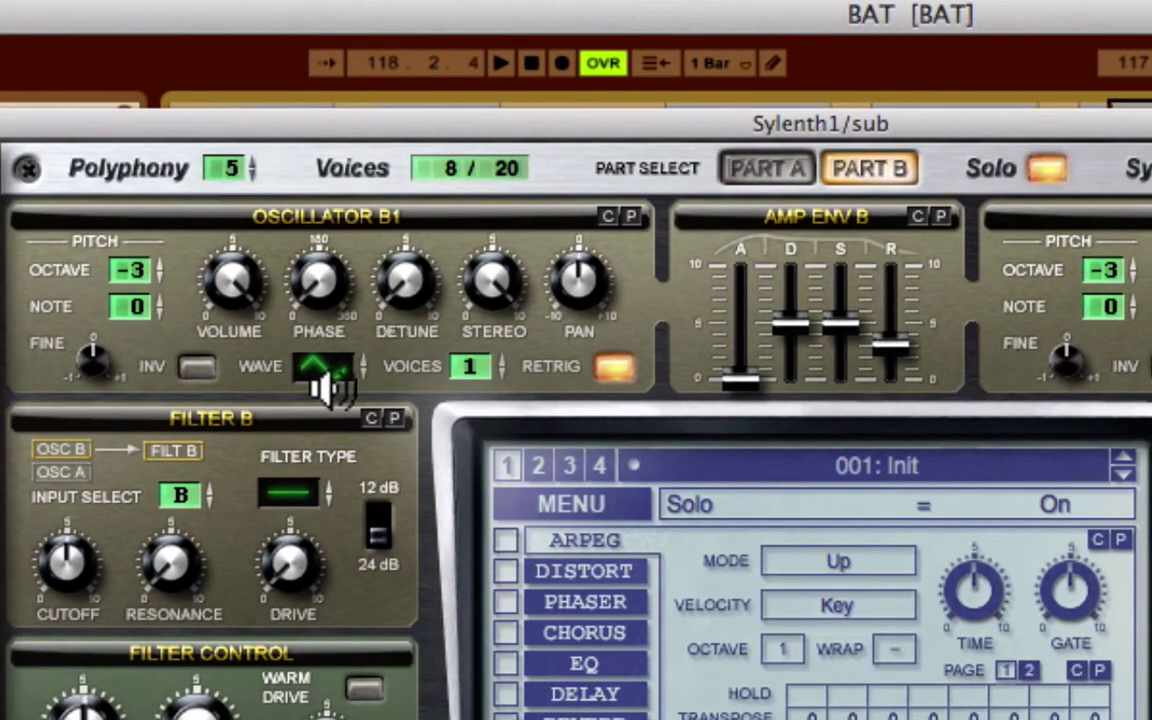
Check Oscillator B1's waveform, compare it with Part A's settings, and turn Solo off in Part B
click(329, 368)
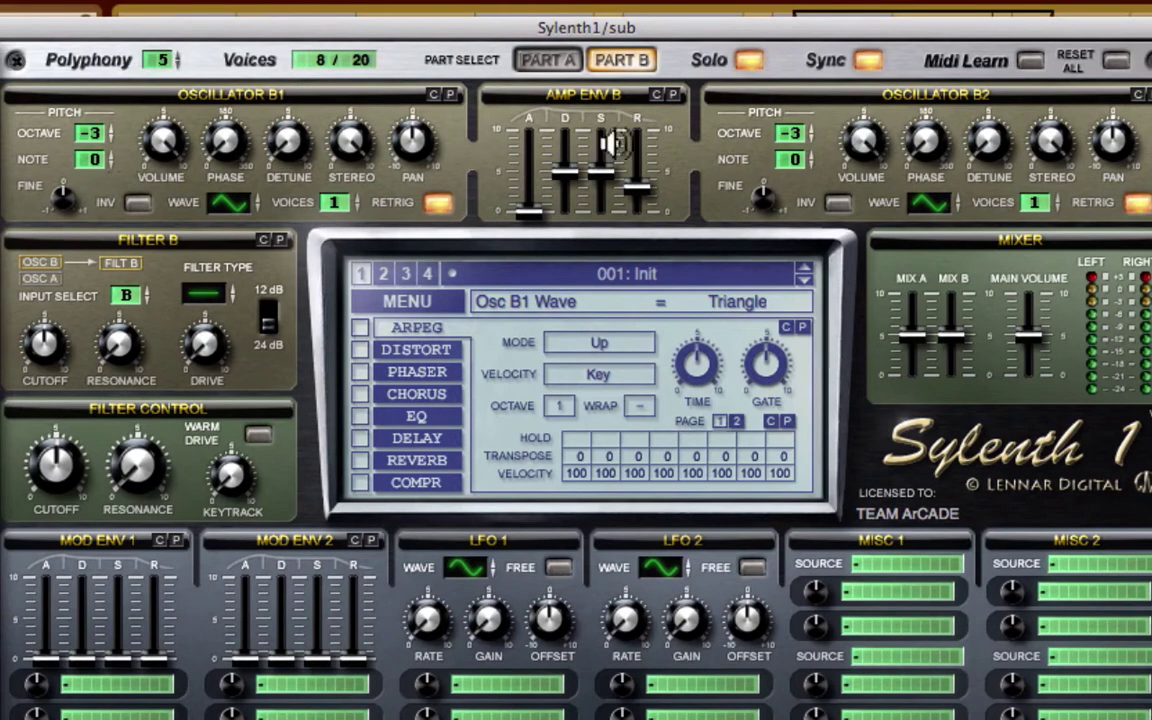
click(548, 62)
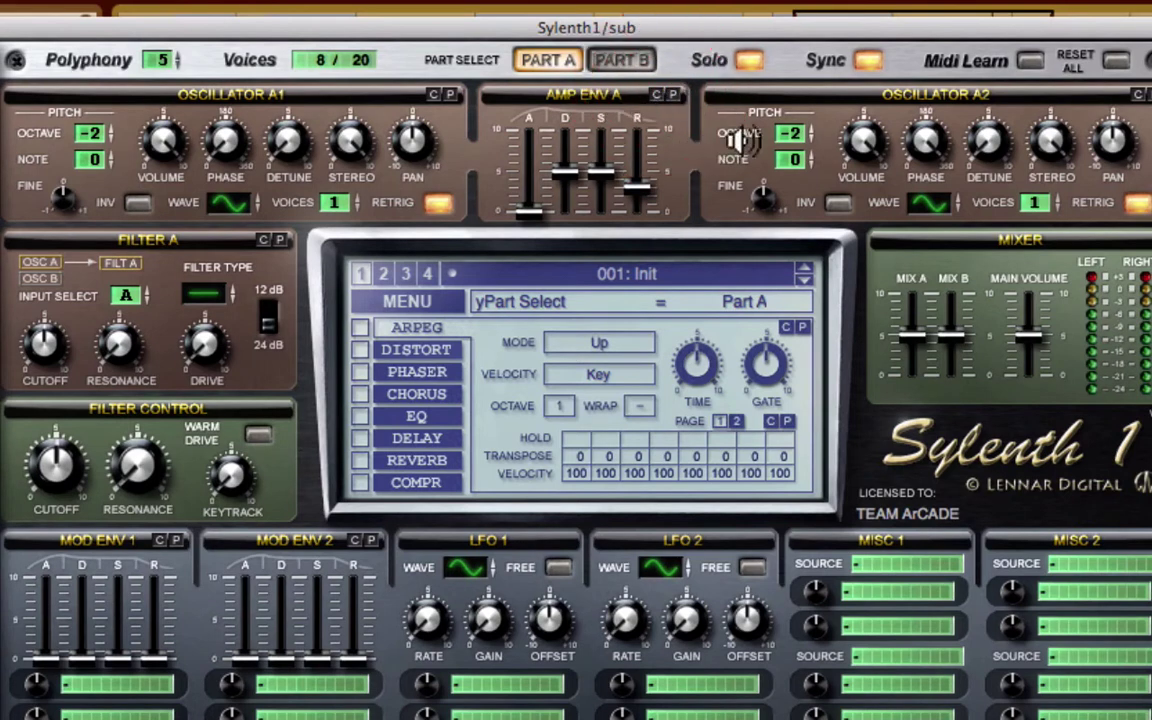
click(624, 61)
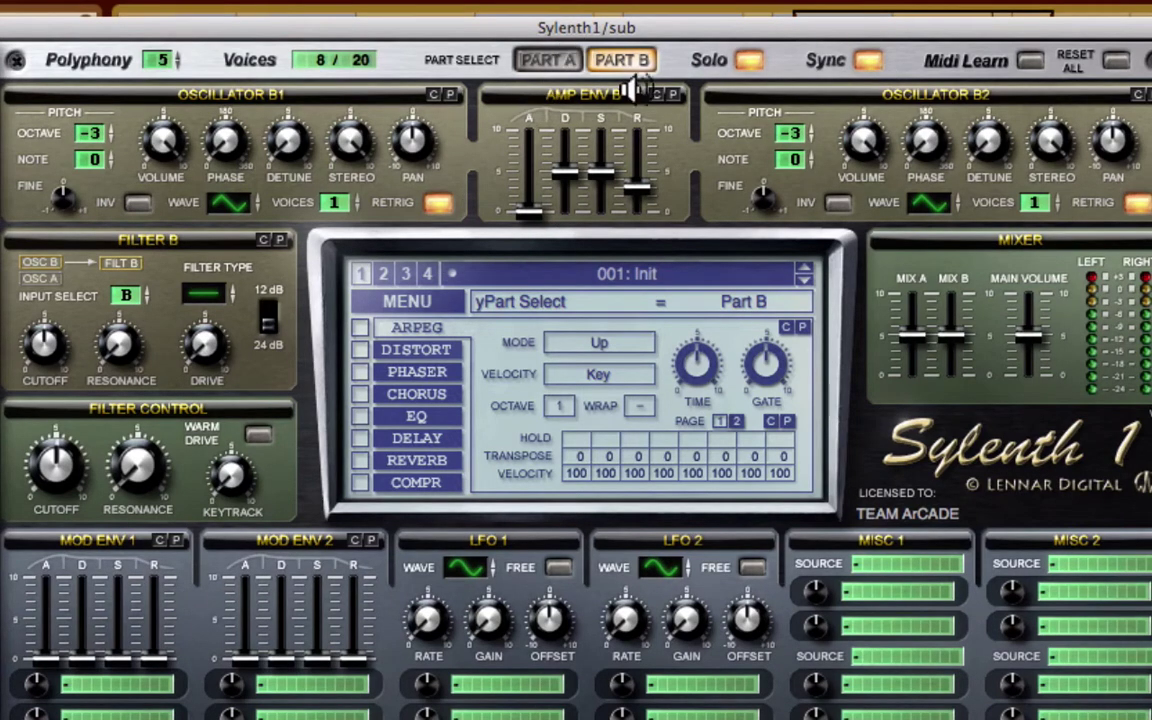
click(748, 61)
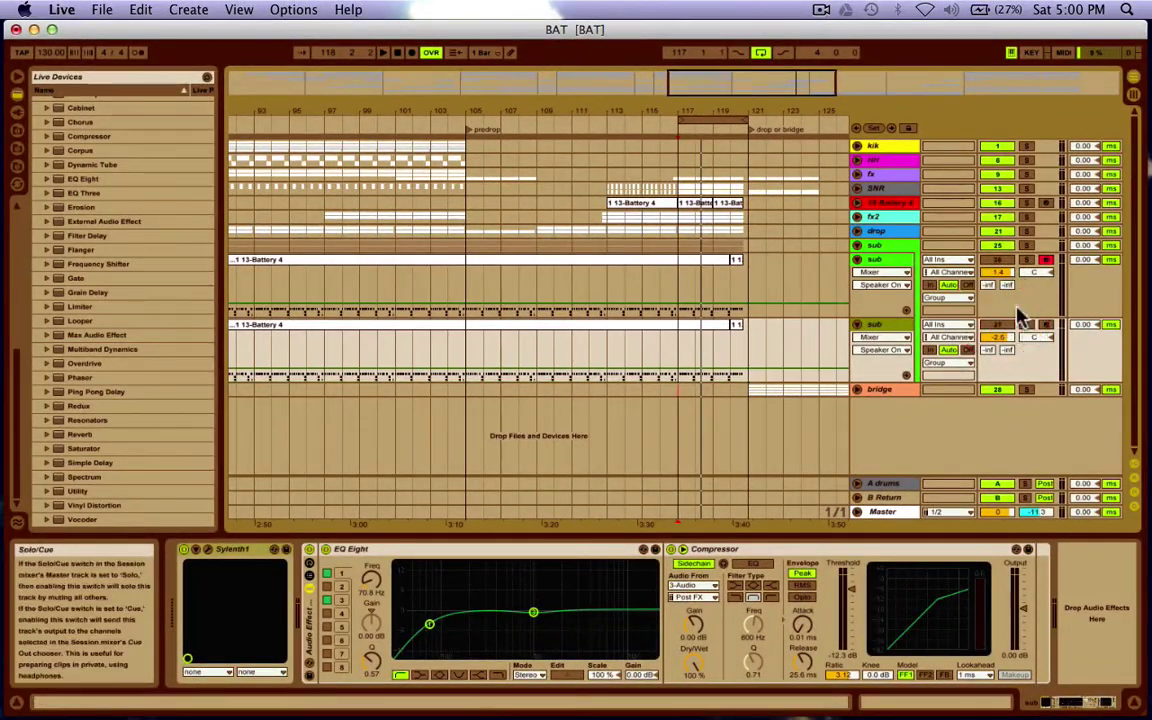
Open the Massive synth on the upper sub track and move its window higher on the screen
click(886, 258)
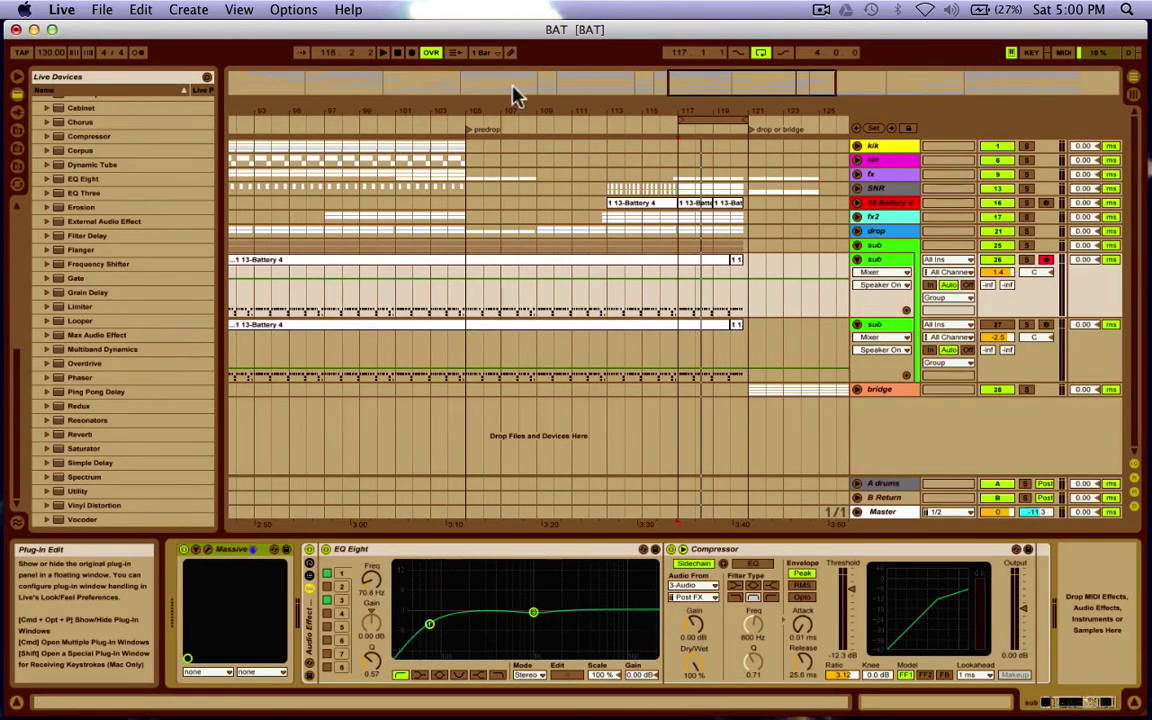
click(208, 551)
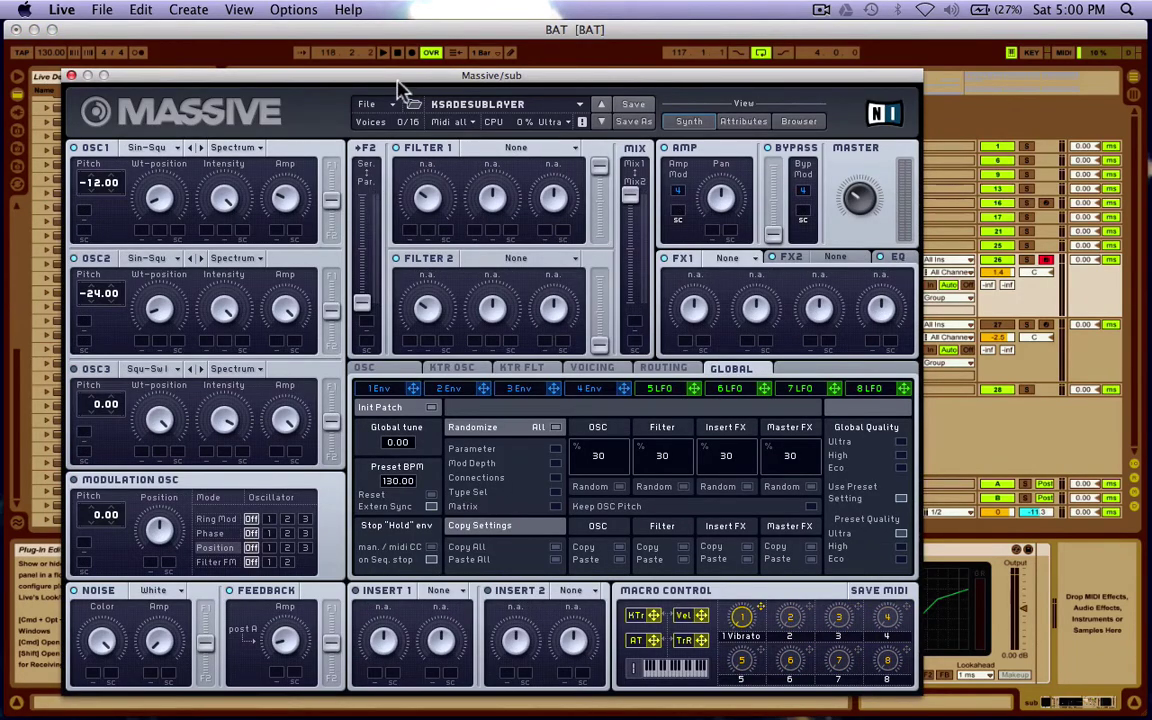
drag(400, 80, 463, 51)
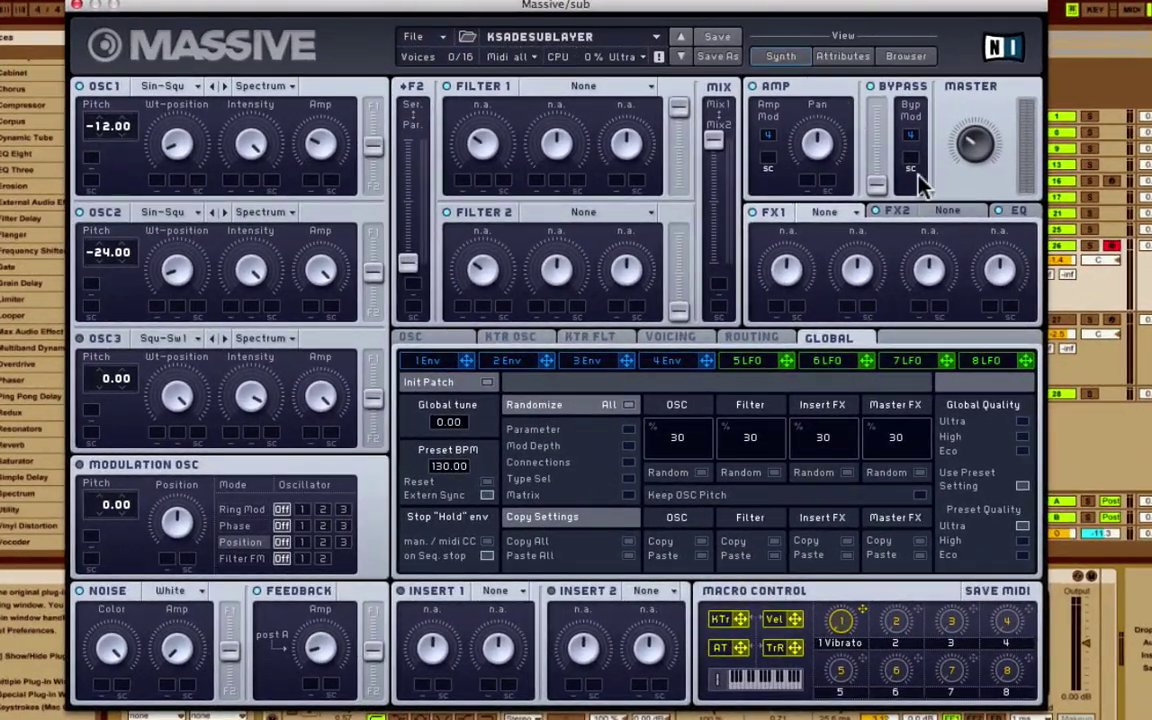
Solo the upper sub track and adjust the Amp level of Massive's OSC1
click(1092, 246)
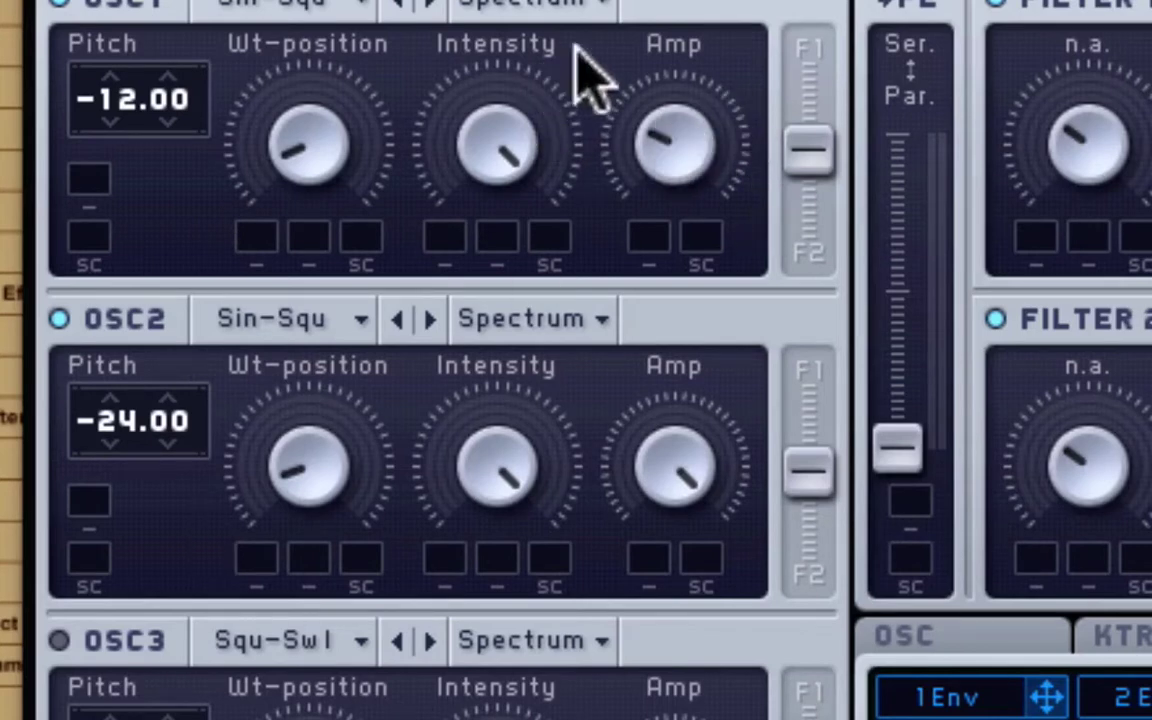
click(689, 160)
drag(645, 140, 661, 159)
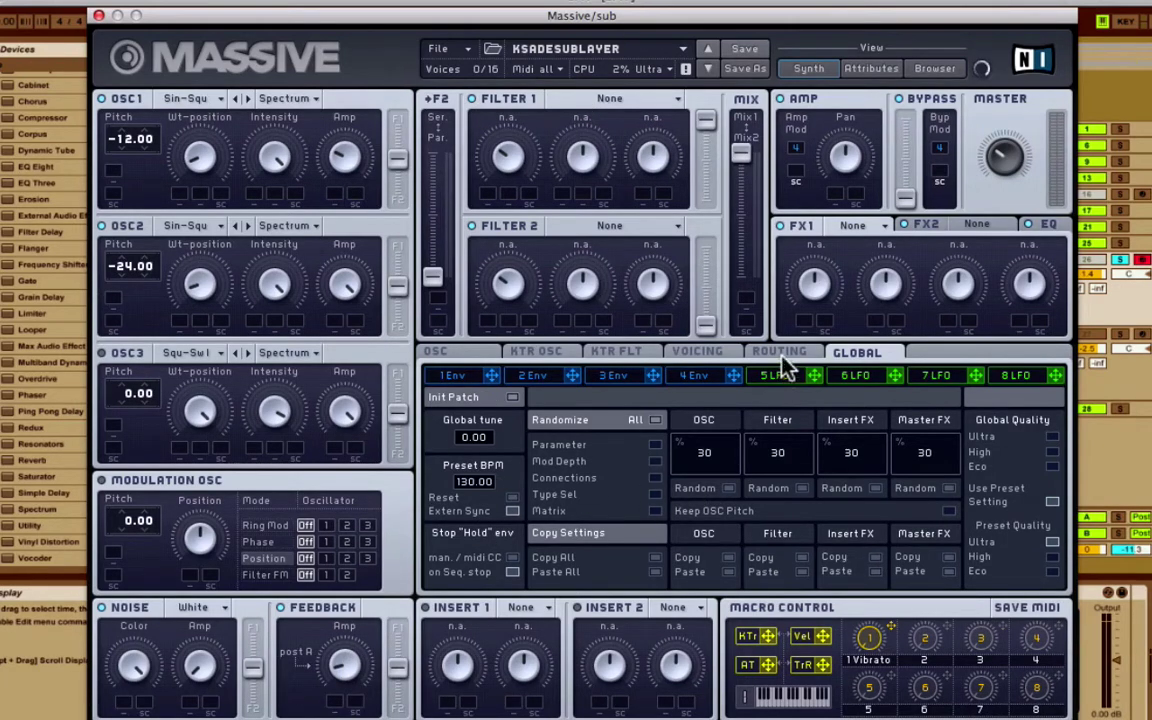
Review Massive's voicing, oscillator and routing settings, trying Monophon voicing and returning to Polyphon
click(689, 355)
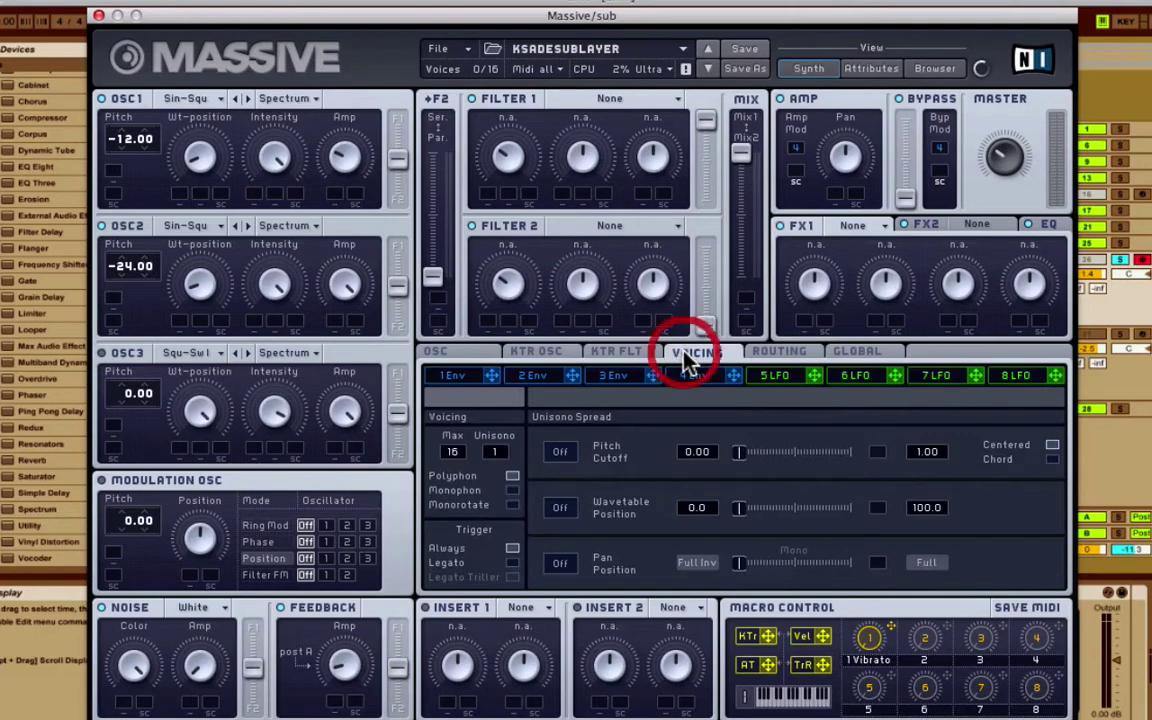
click(514, 495)
click(513, 477)
click(440, 354)
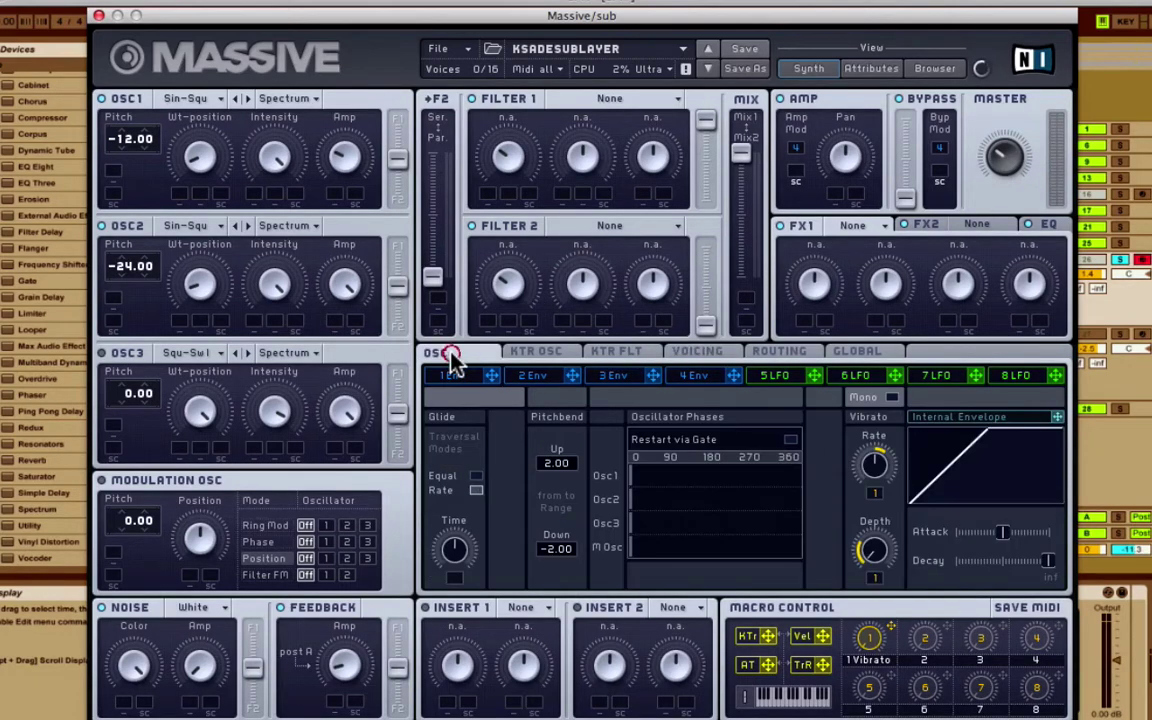
click(801, 356)
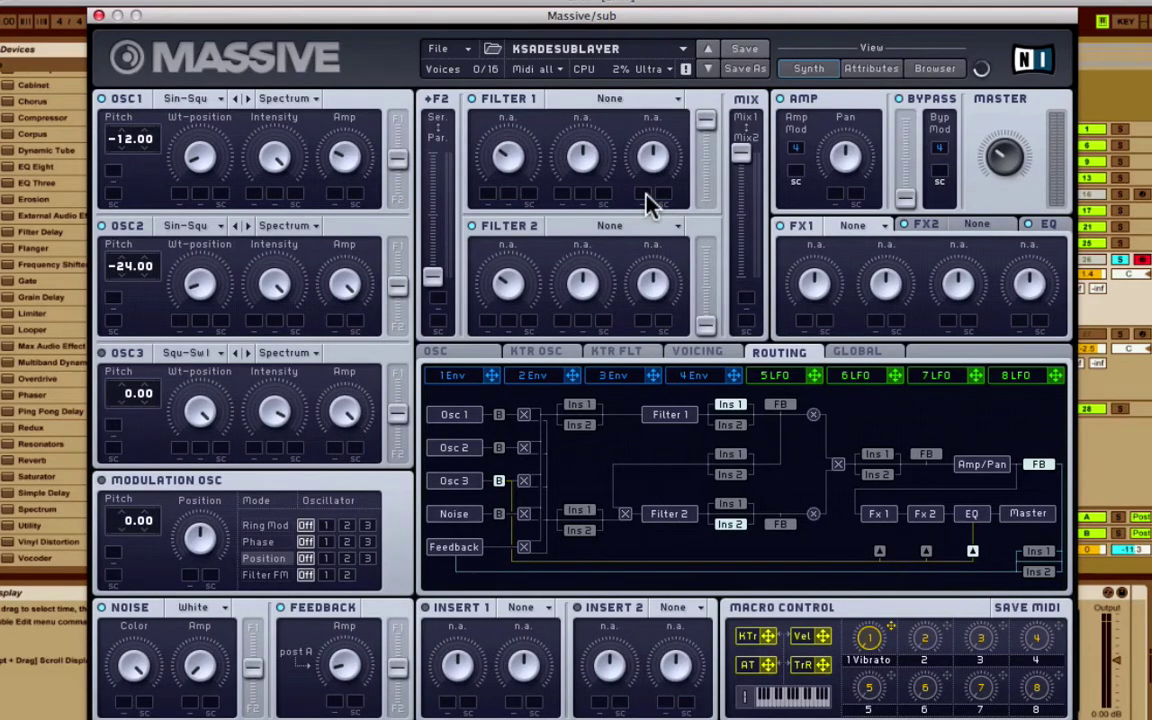
Try the Brauner Tube and Classic Tube effects in FX1, experimenting with the Classic Tube's Dry/Wet and Drive amounts
click(855, 225)
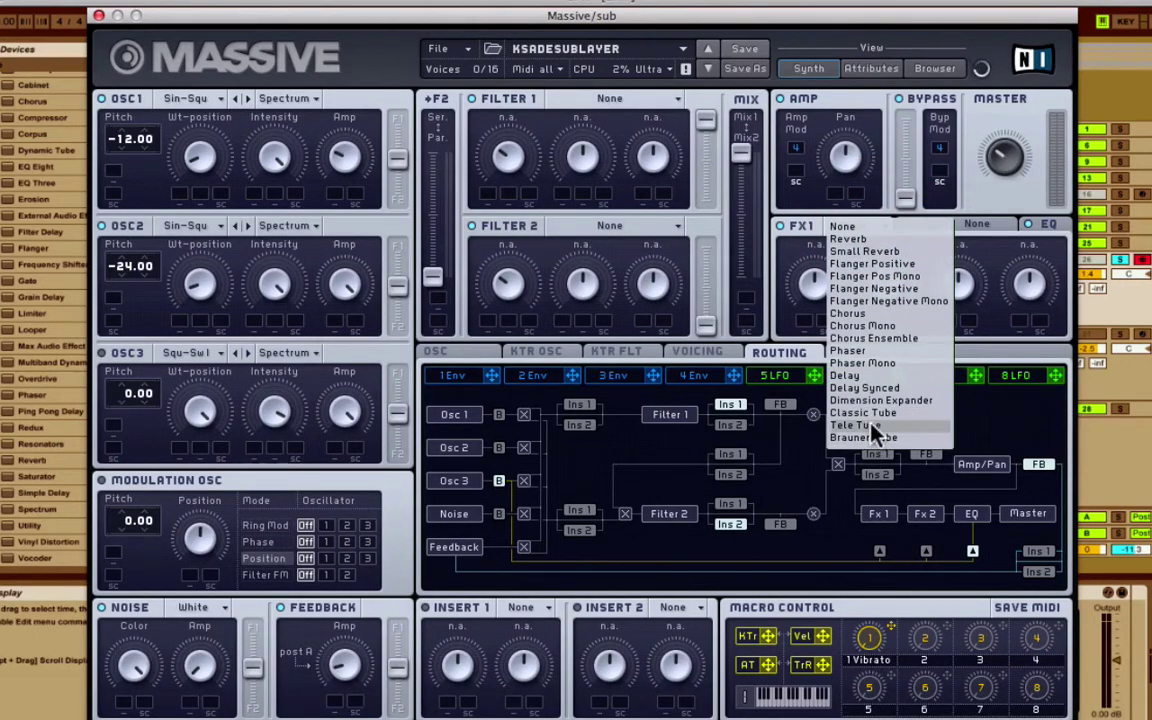
click(875, 439)
click(855, 225)
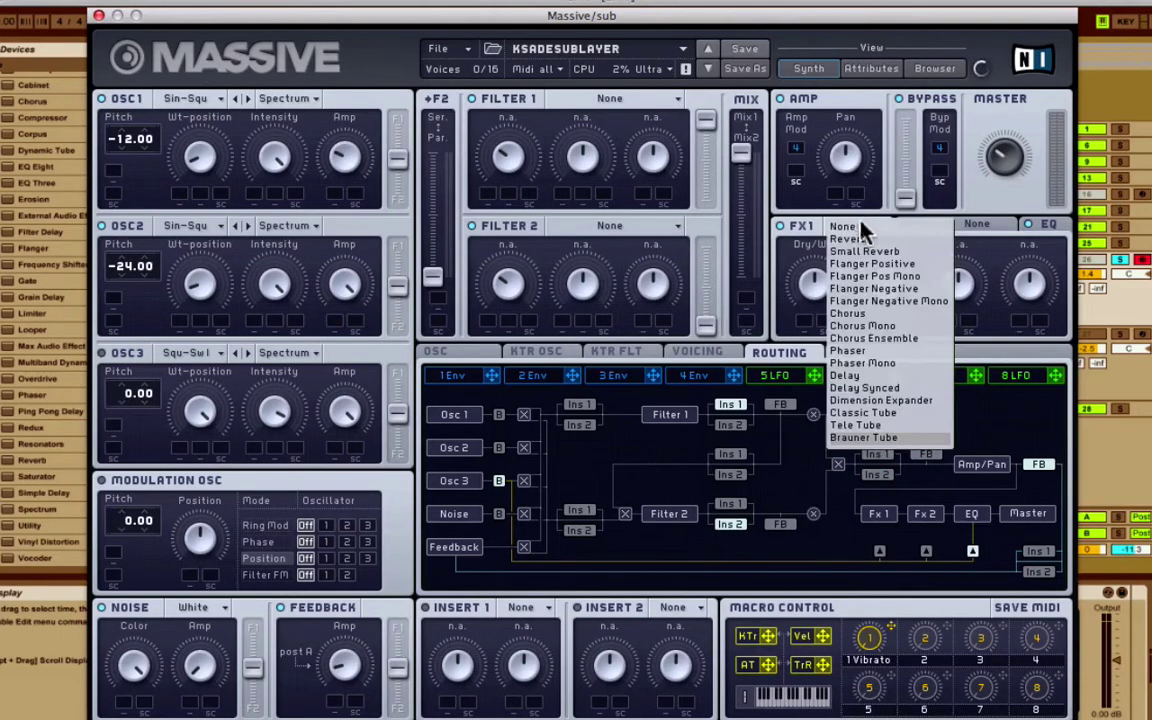
click(860, 413)
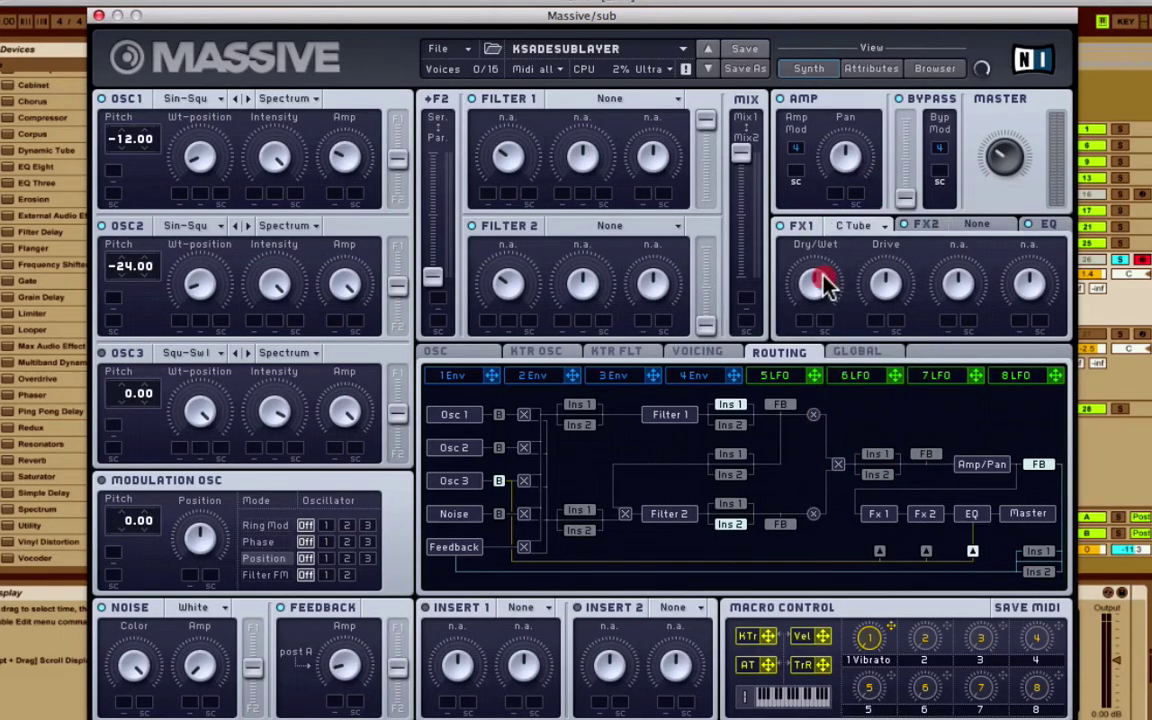
drag(823, 275, 822, 312)
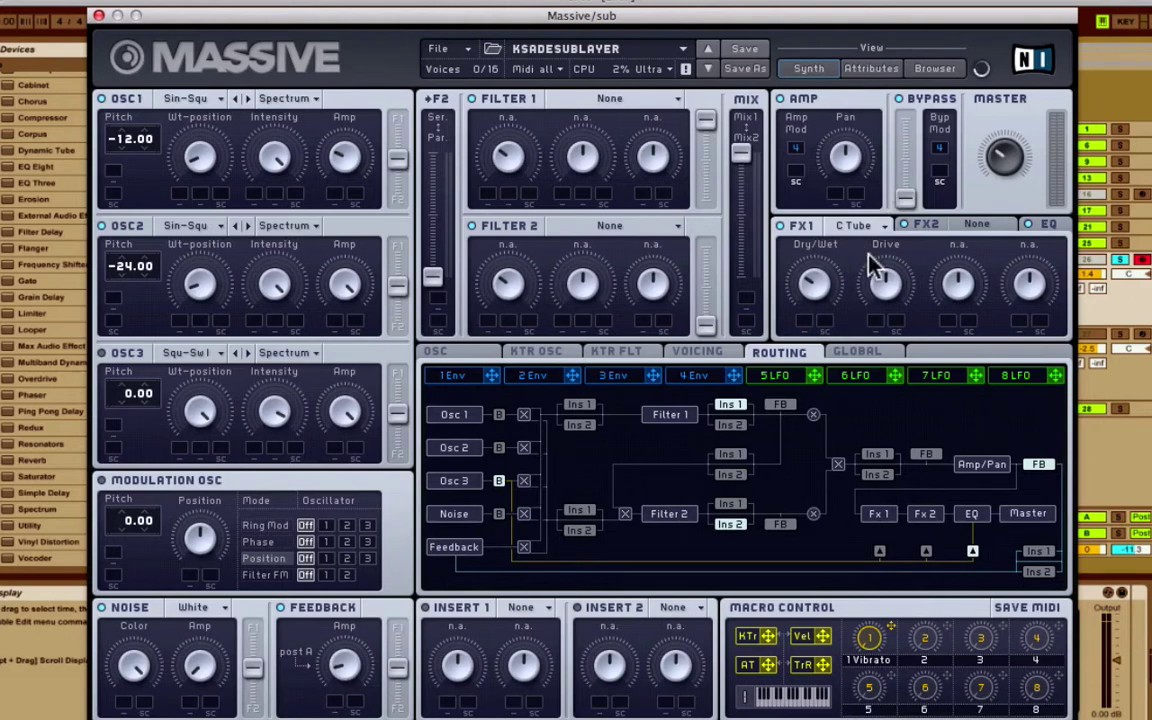
drag(875, 289, 875, 224)
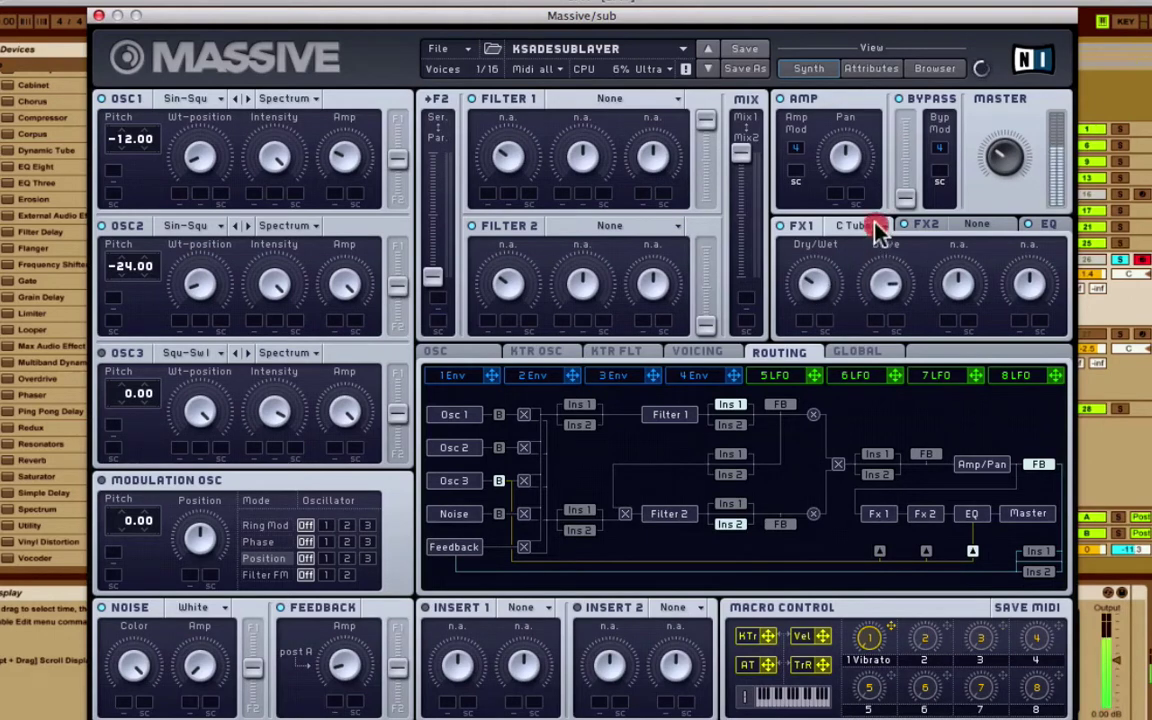
click(879, 283)
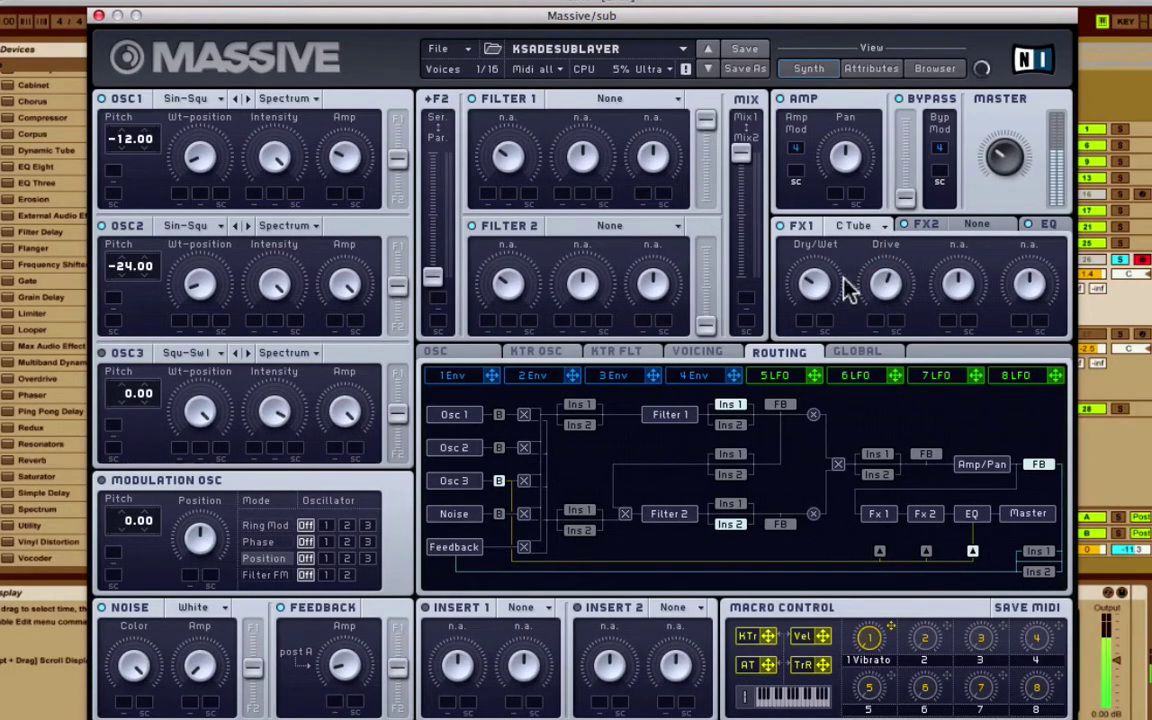
click(781, 225)
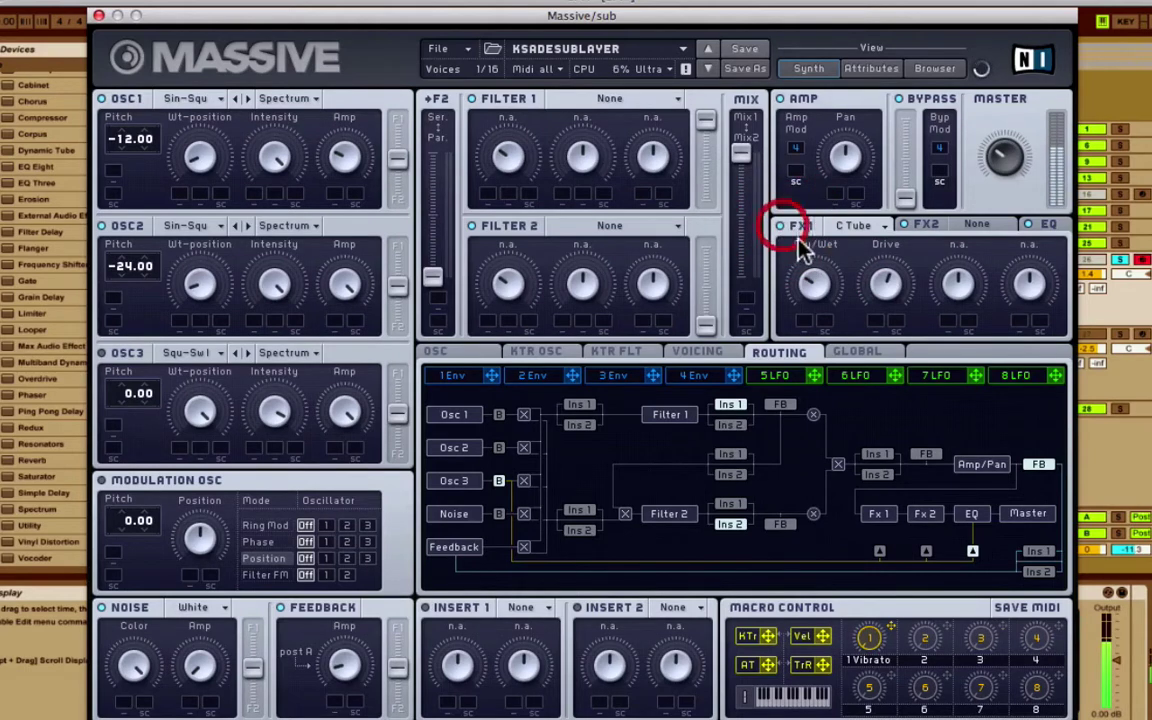
click(813, 287)
click(810, 148)
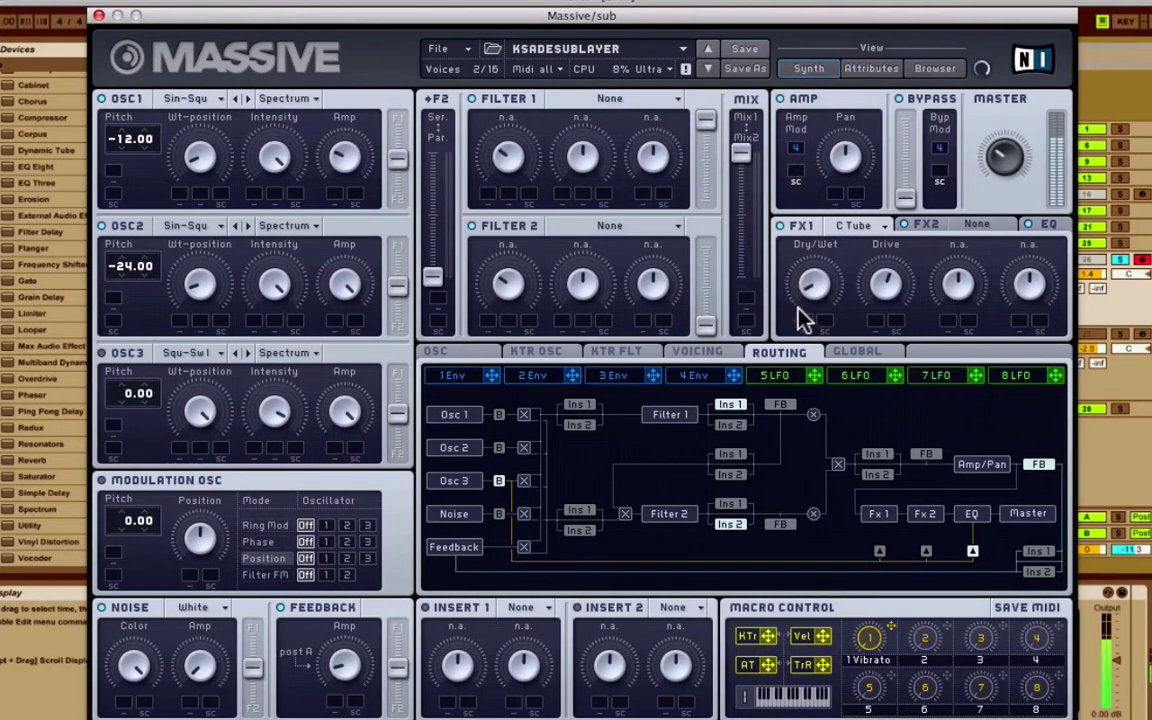
Change FX1 to Brauner Tube with a lower Drive, bypass the effect and close the Massive window
click(853, 225)
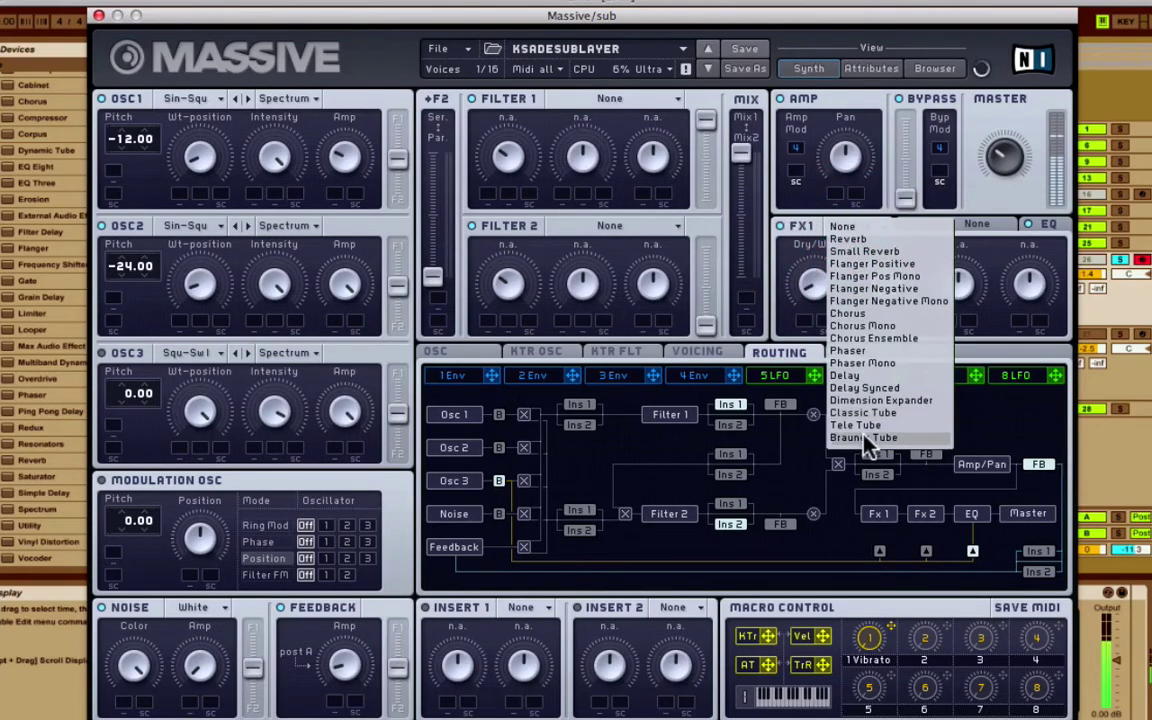
click(866, 440)
click(818, 270)
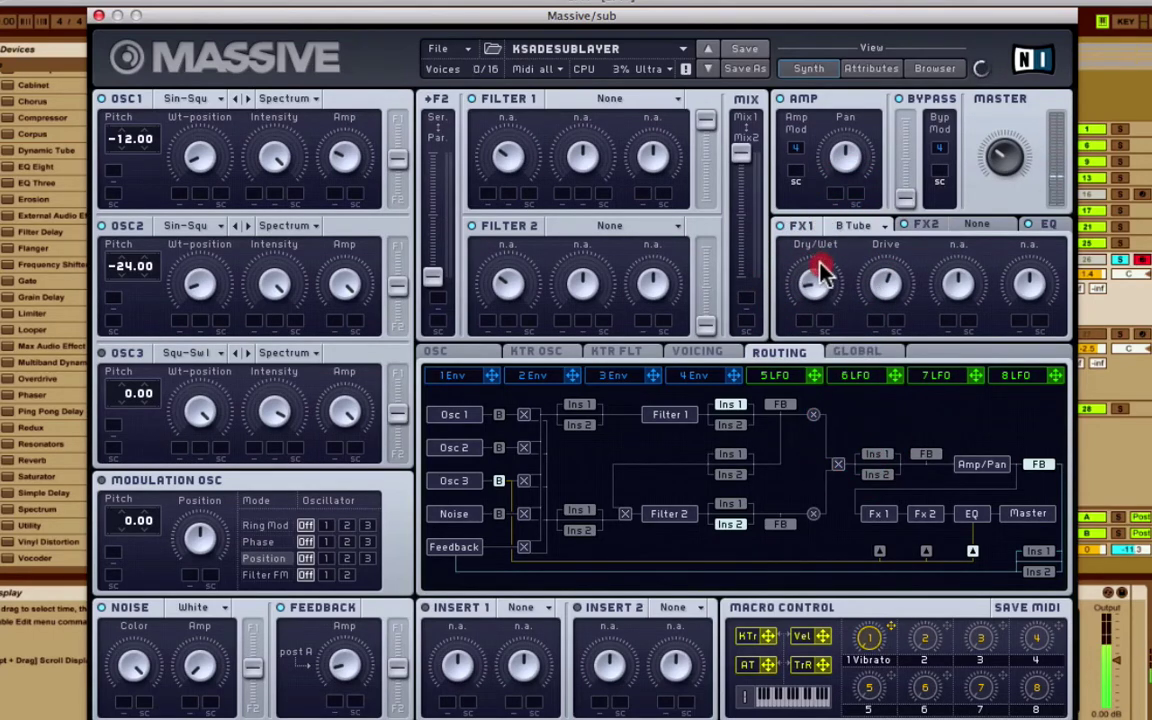
click(874, 288)
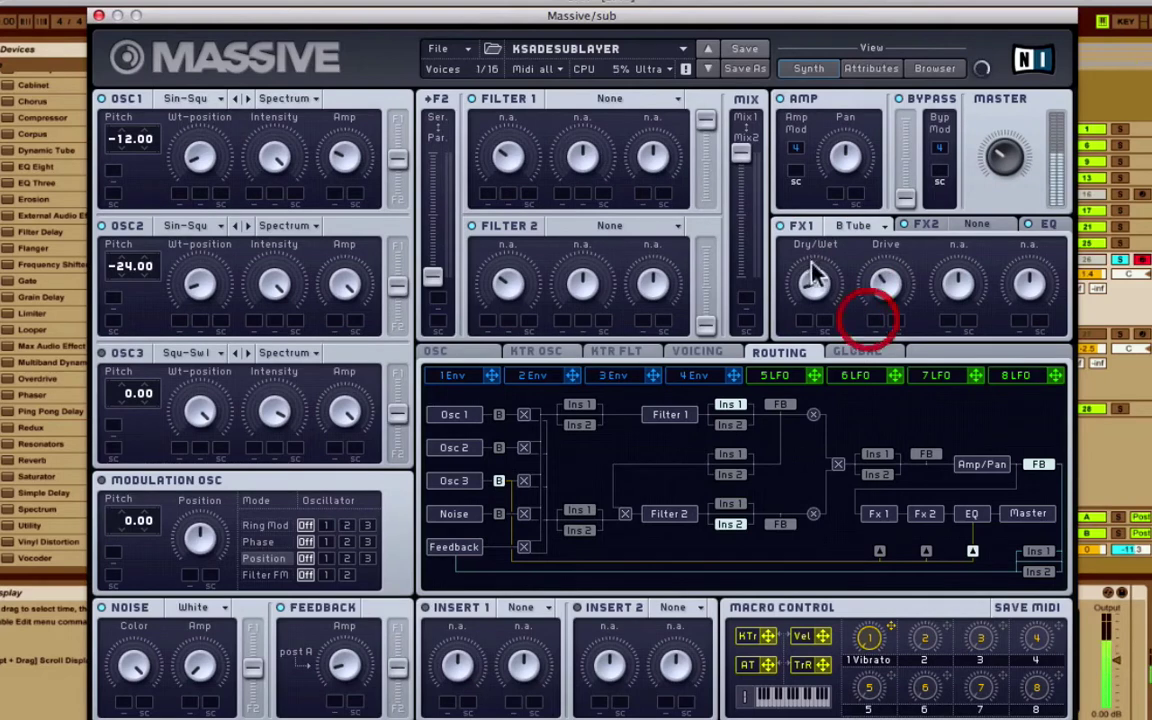
click(780, 225)
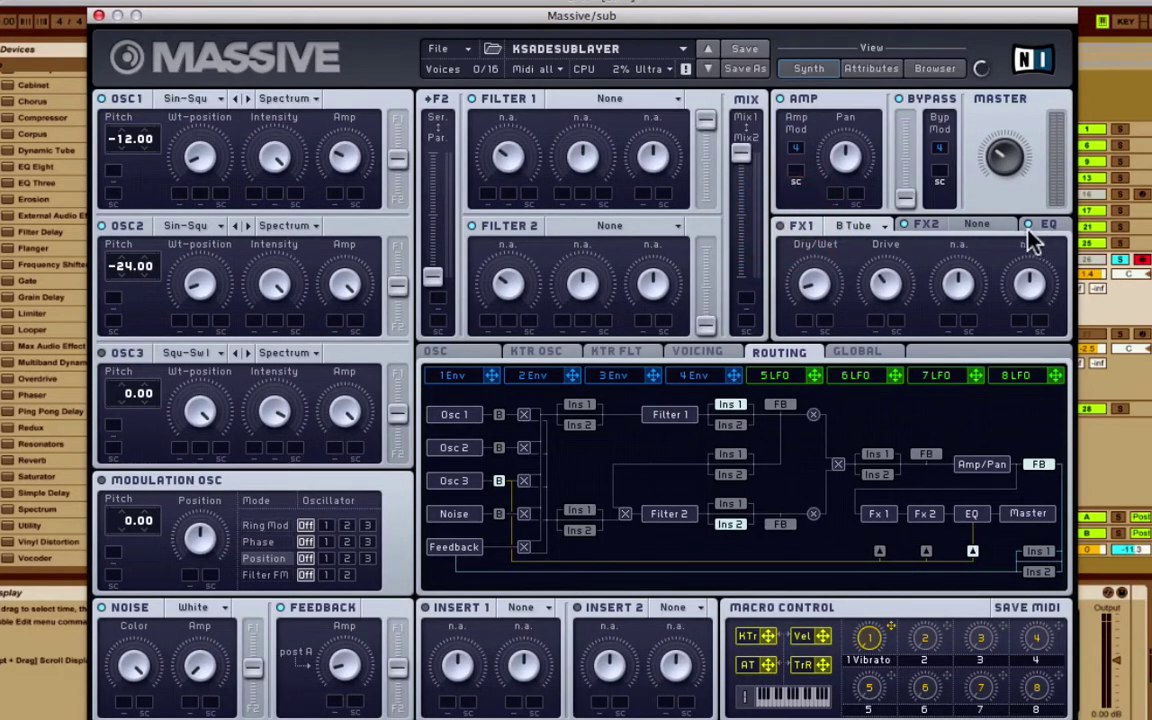
click(98, 16)
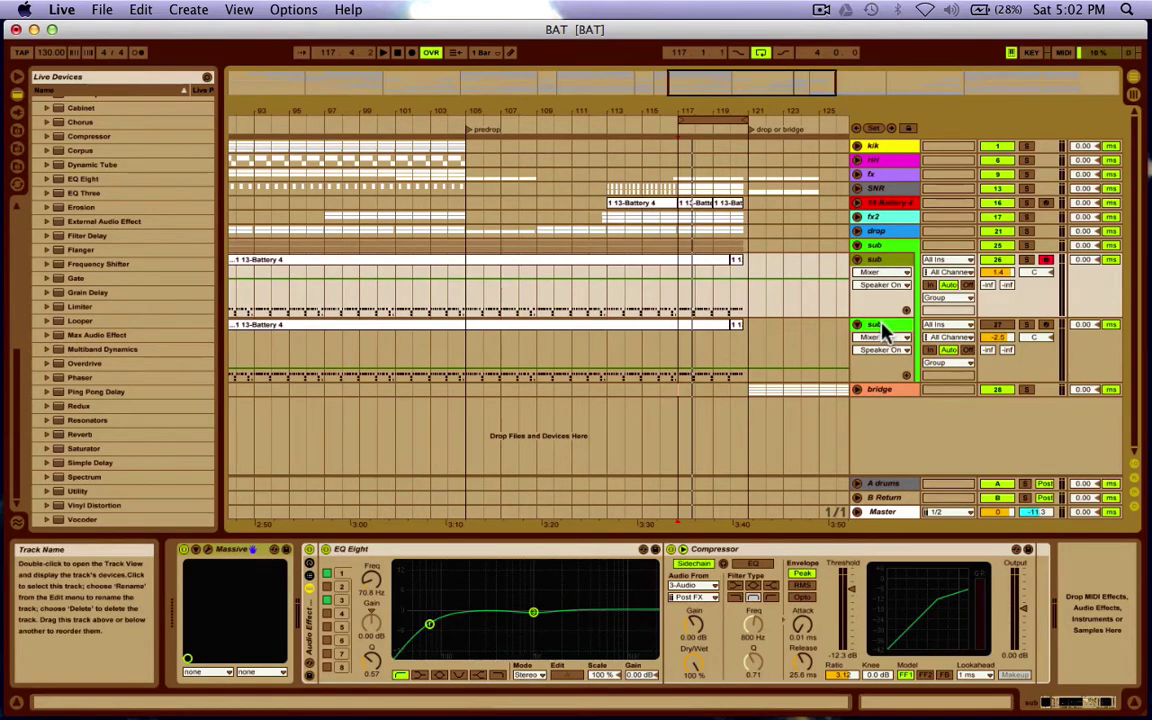
Select and collapse the lower sub track, and audition the loop with only the upper sub layer active
key(Up)
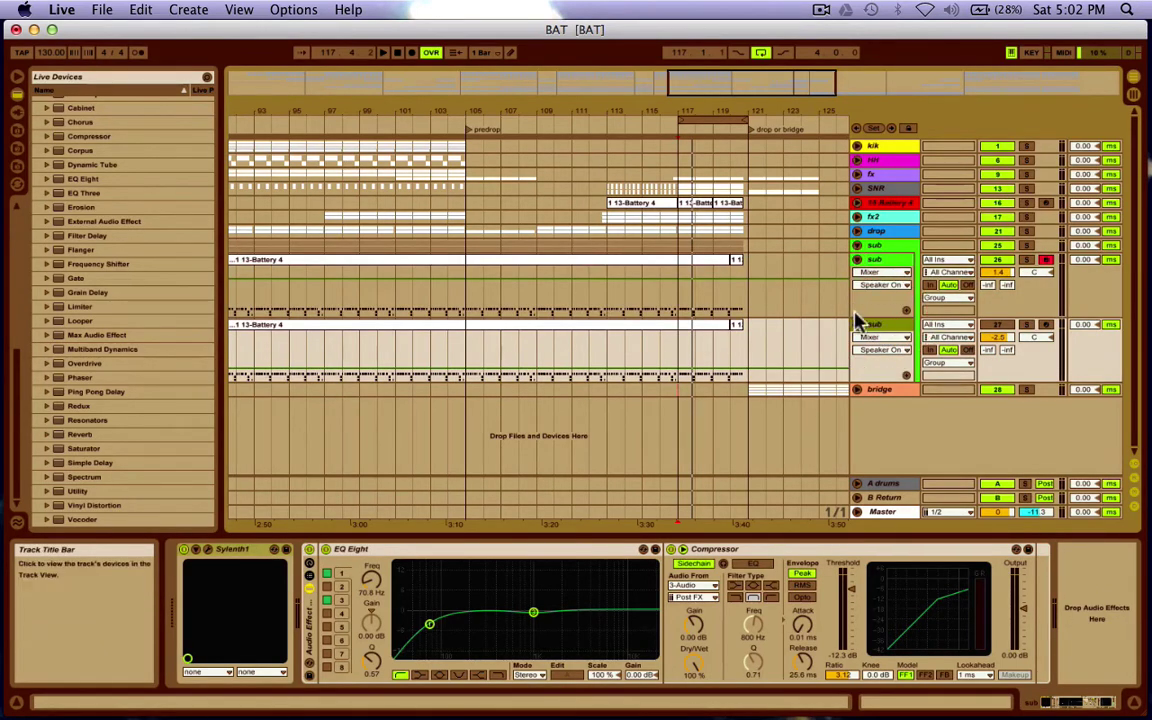
click(857, 324)
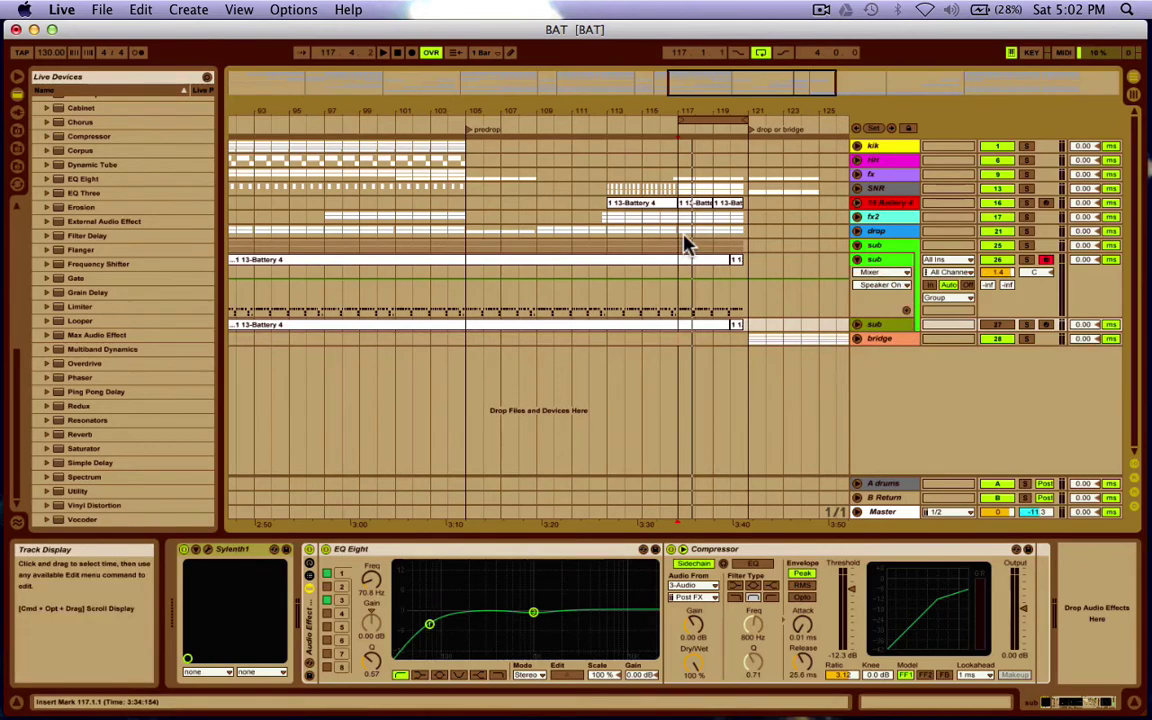
key(space)
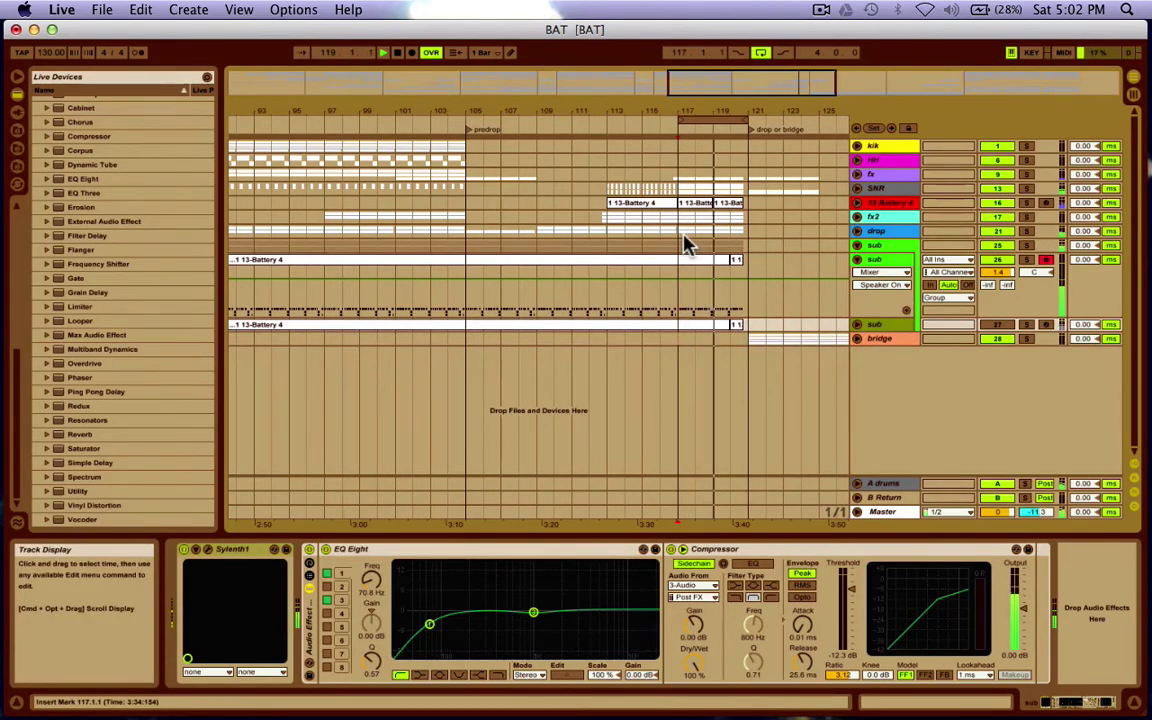
key(space)
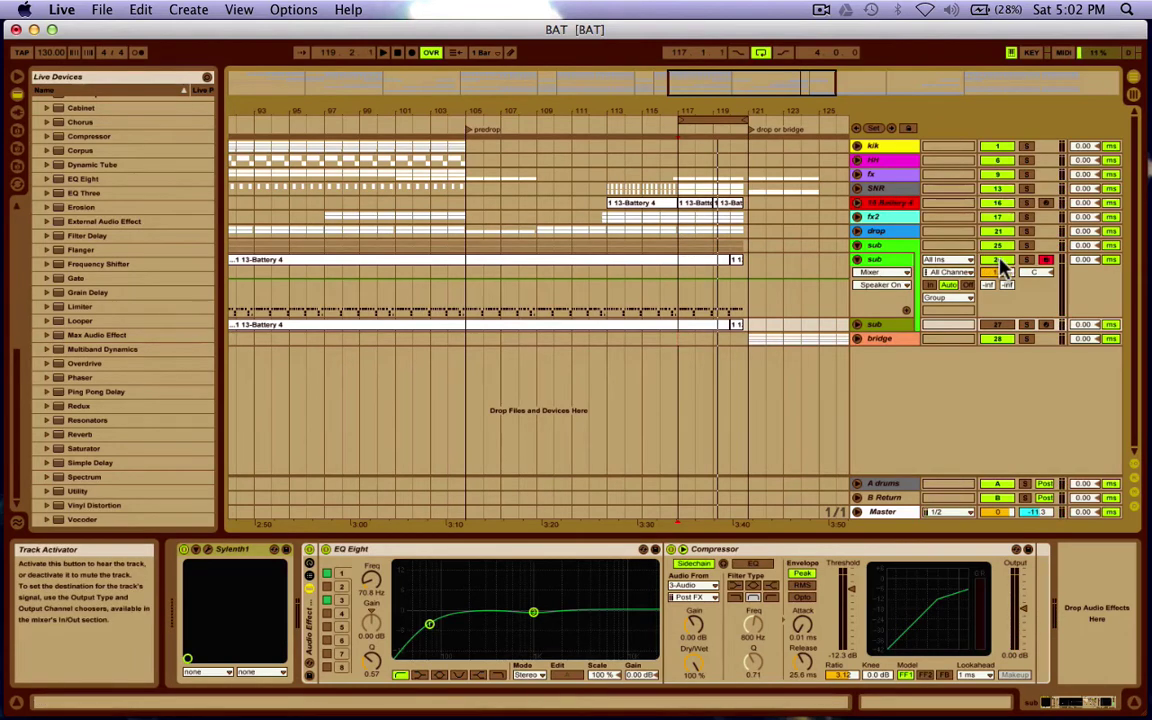
Mute the upper sub track and audition the loop with both sub layers off
click(998, 262)
key(space)
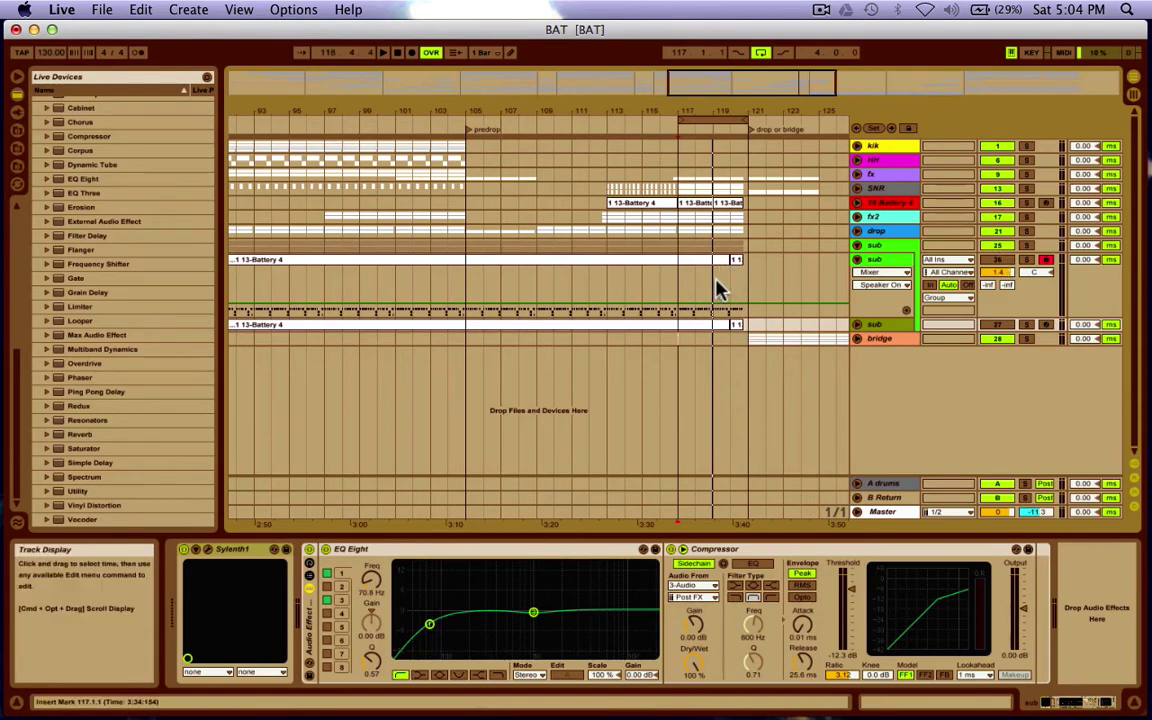
click(996, 262)
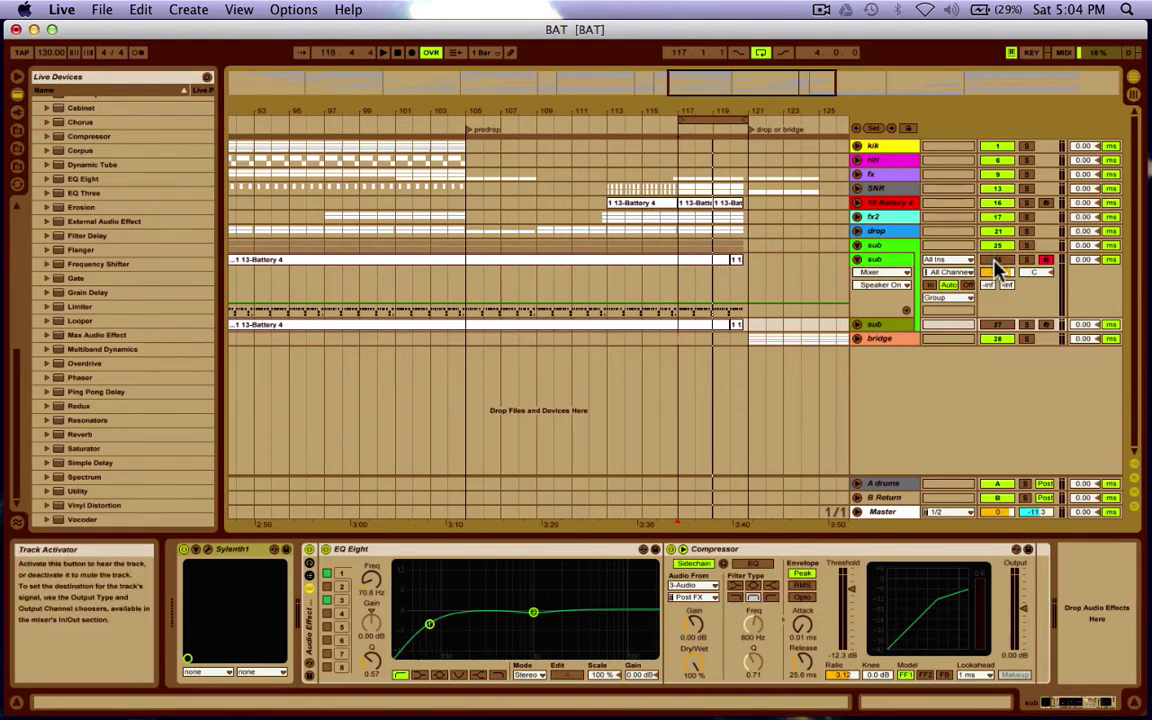
click(996, 262)
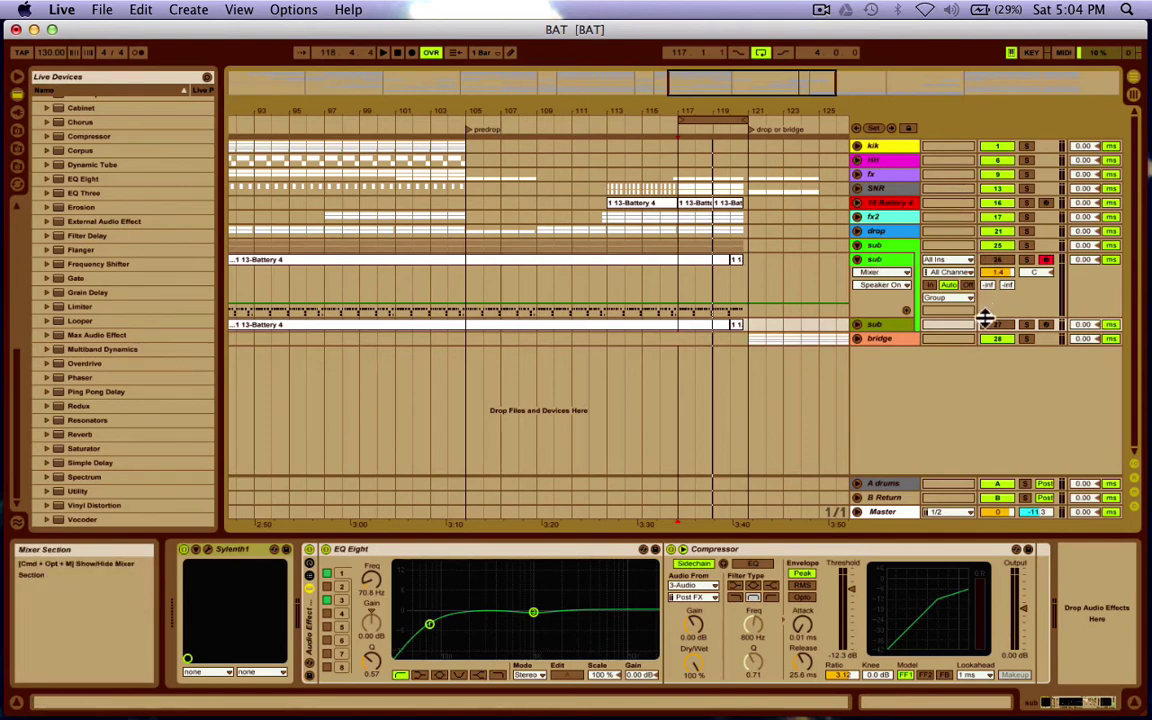
Expand and activate the lower sub track, and audition the loop with only that sub layer playing
click(857, 324)
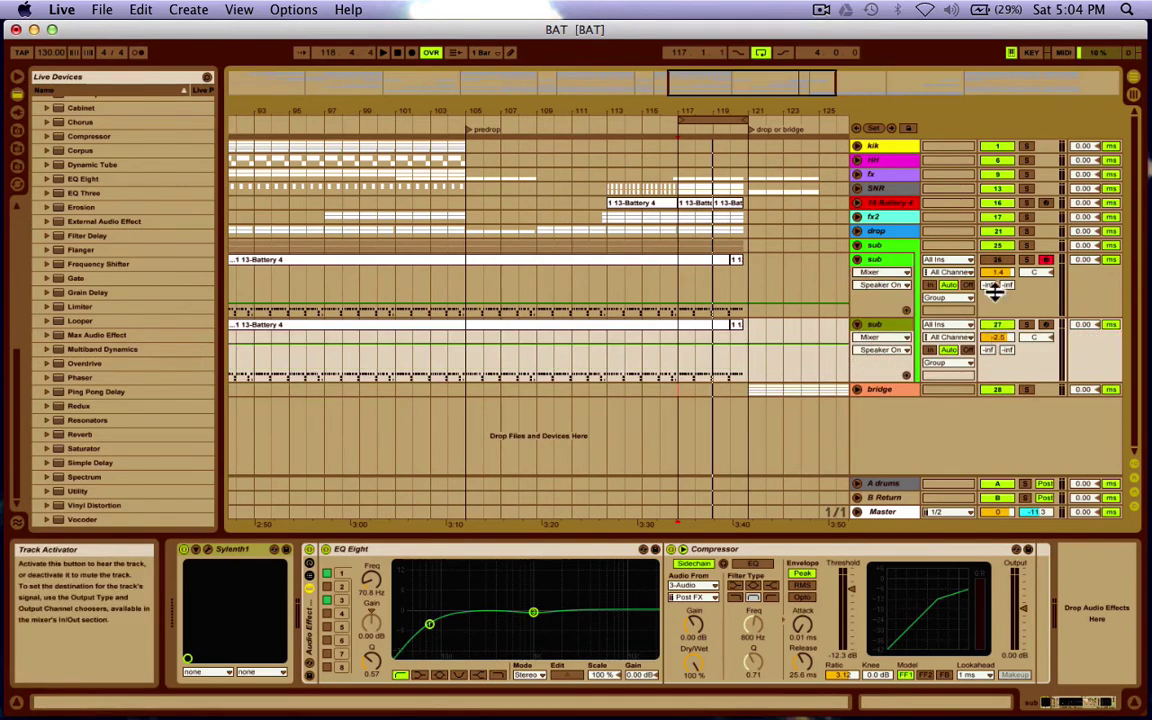
key(space)
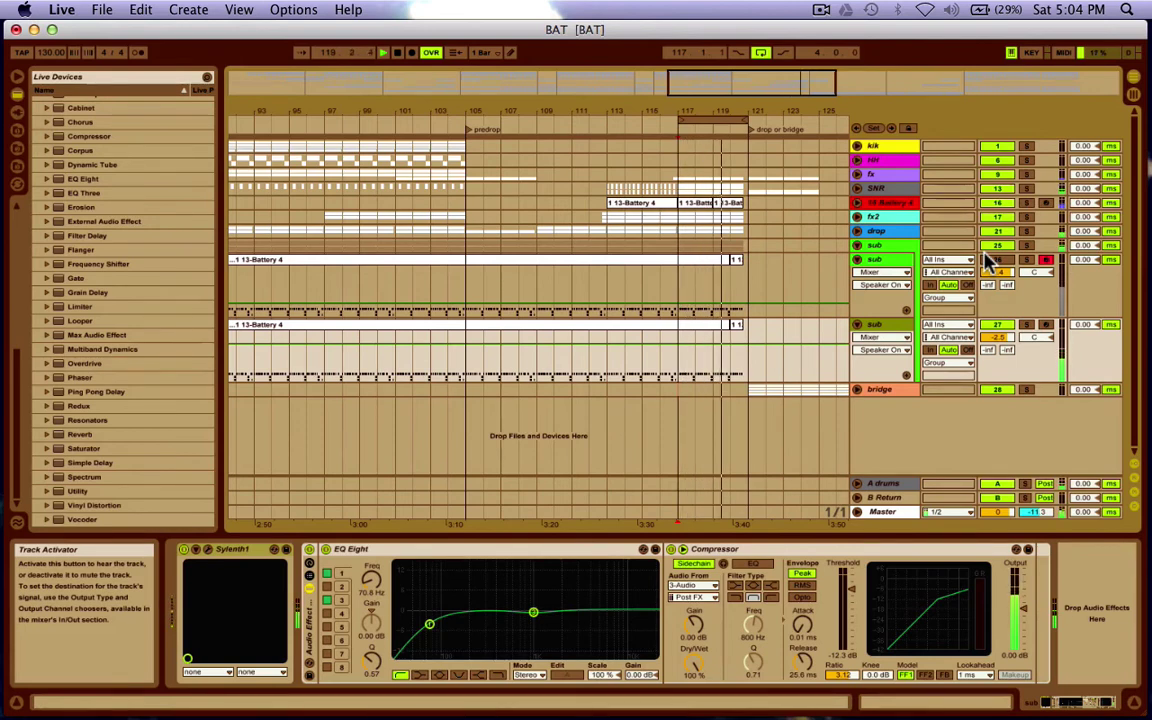
key(space)
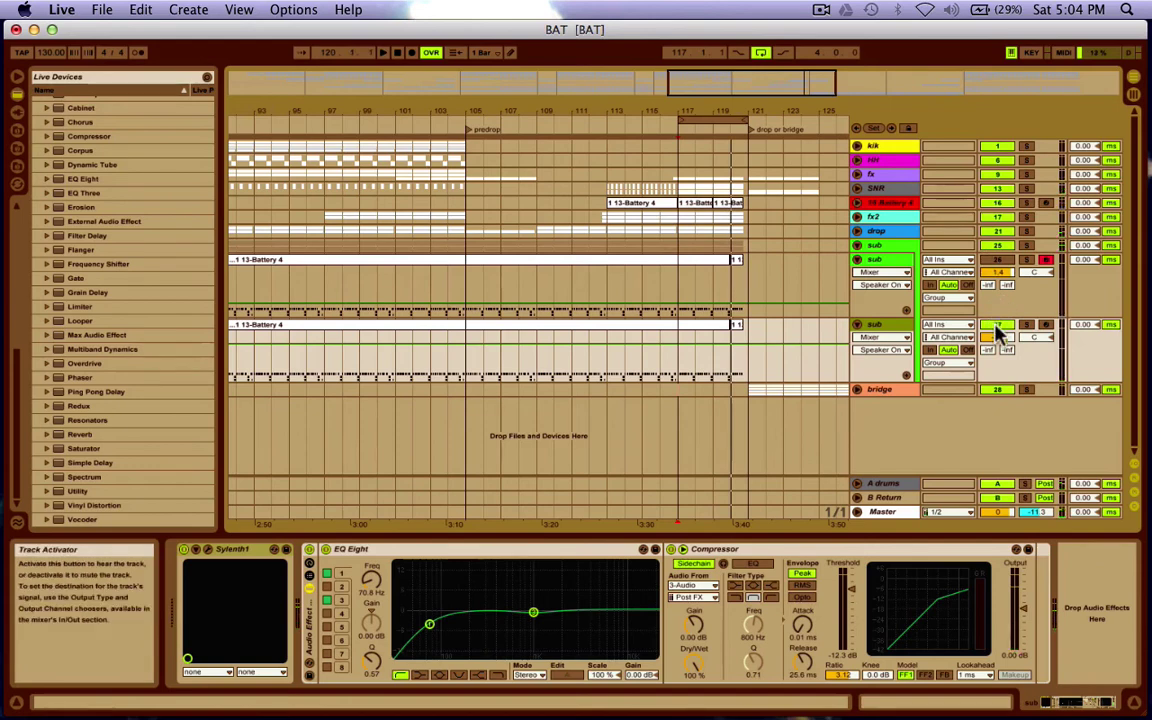
Mute the lower sub track, replay the loop without either sub layer, and check the lower track's volume
click(997, 328)
key(space)
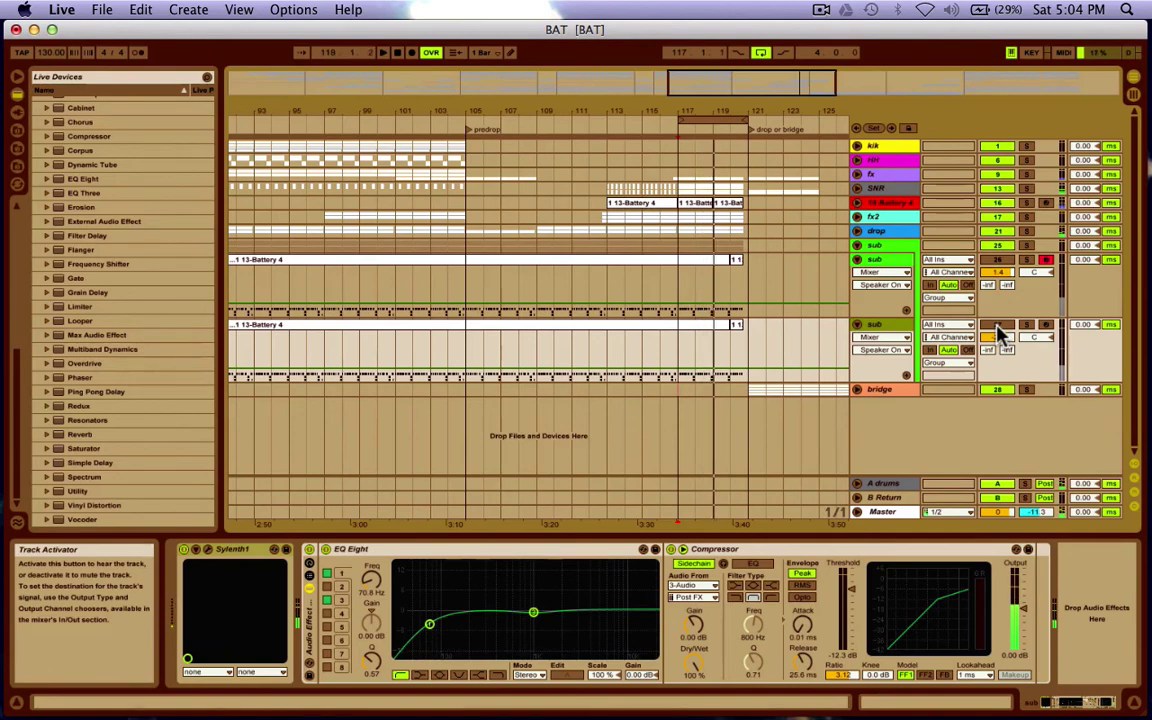
key(space)
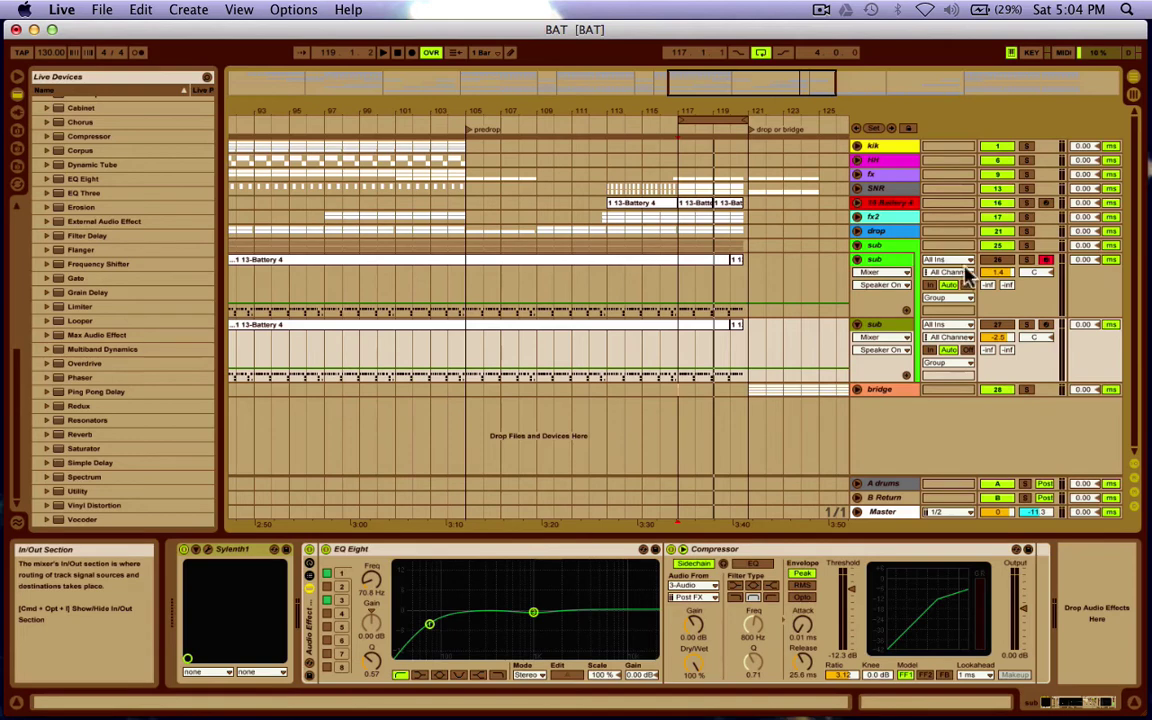
drag(1013, 340, 997, 342)
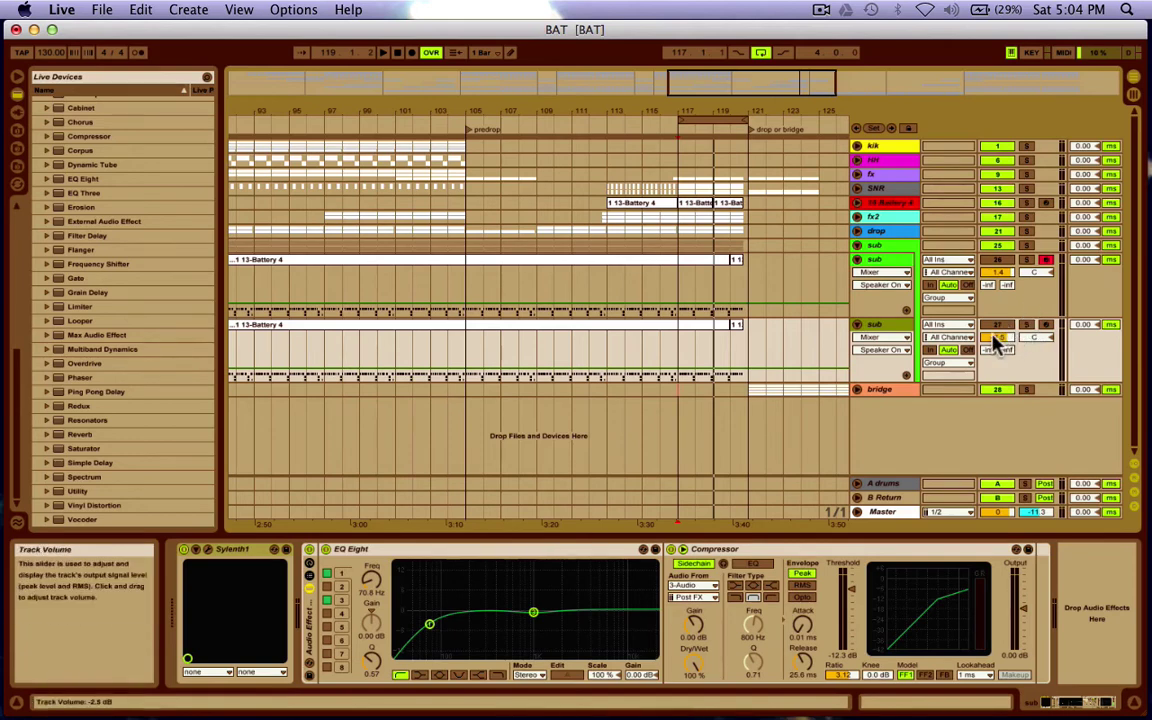